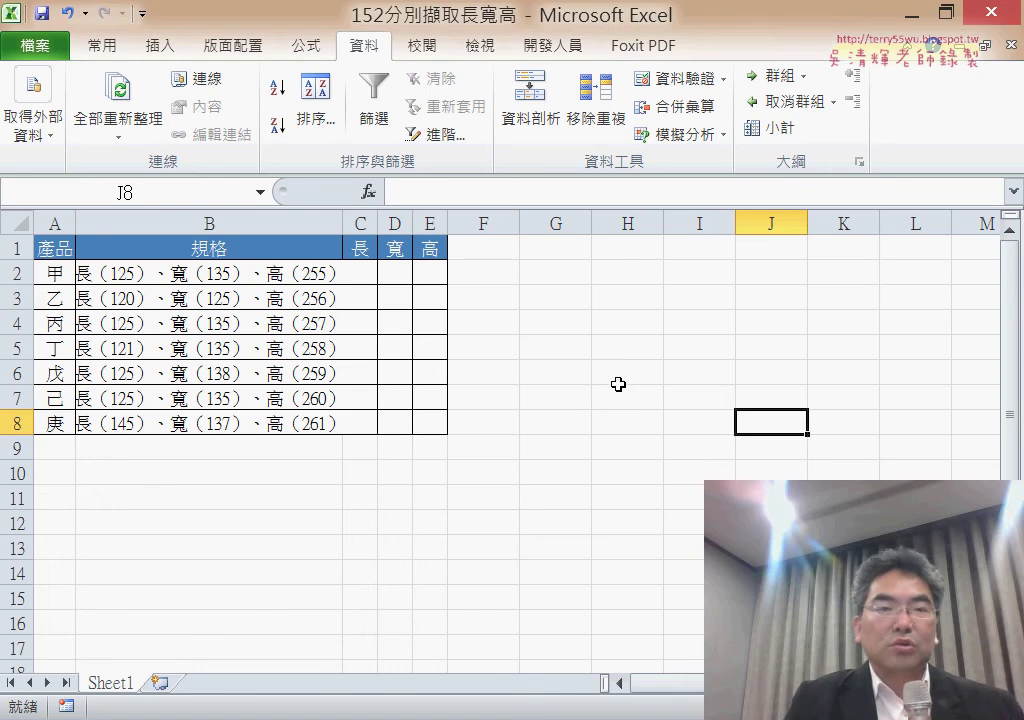
- Show the 開發人員 (Developer) tab and mark its Record Macro command with red annotations
left_click(560, 47)
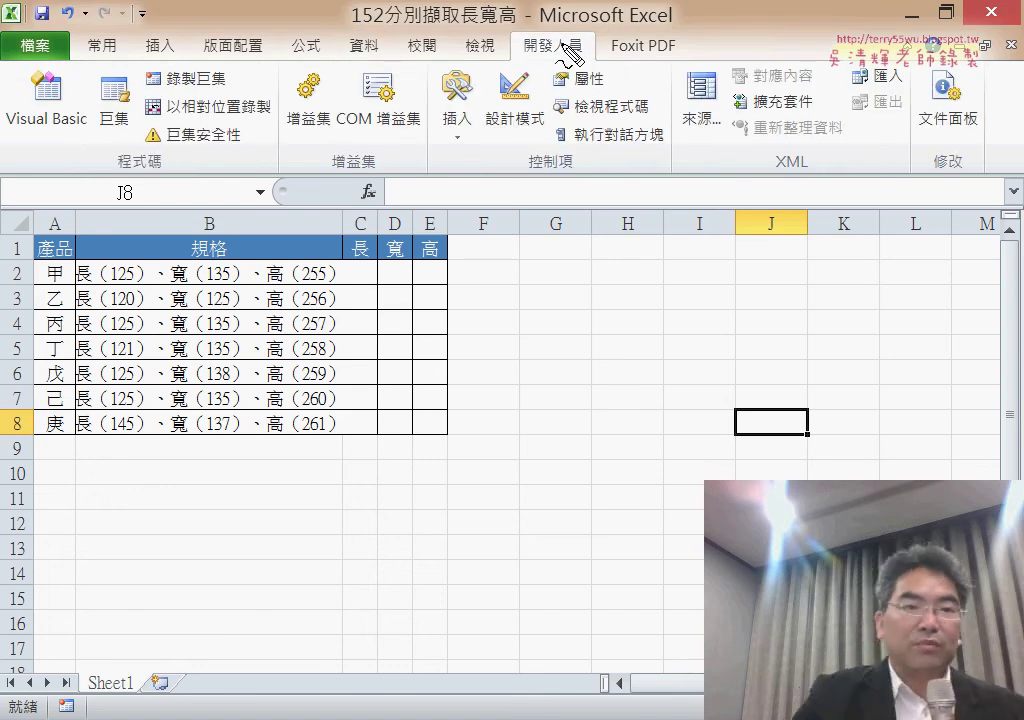
mouse_move(586, 66)
left_mouse_down()
mouse_move(508, 66)
mouse_move(598, 62)
left_mouse_up()
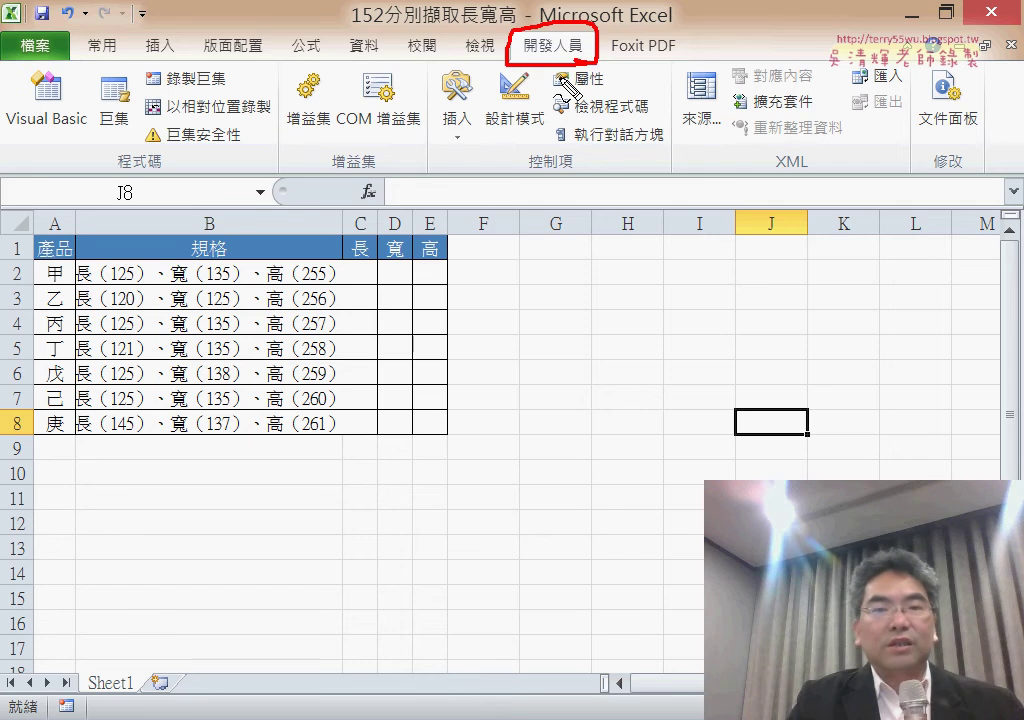
left_click_drag(455, 210, 530, 72)
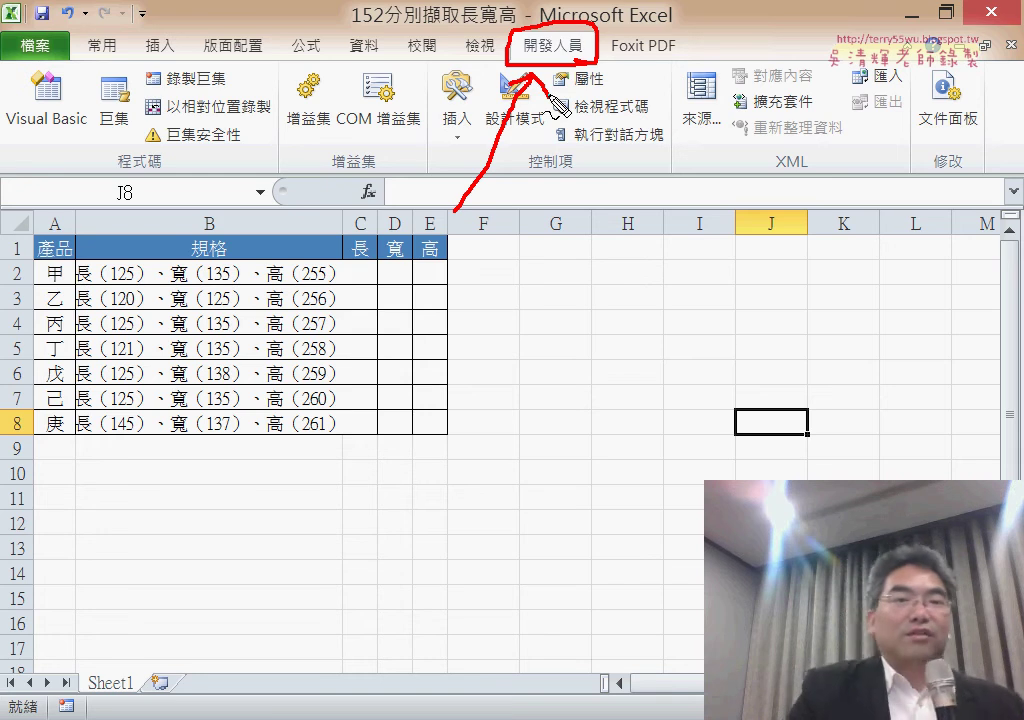
mouse_move(222, 96)
left_mouse_down()
mouse_move(158, 100)
mouse_move(232, 94)
left_mouse_up()
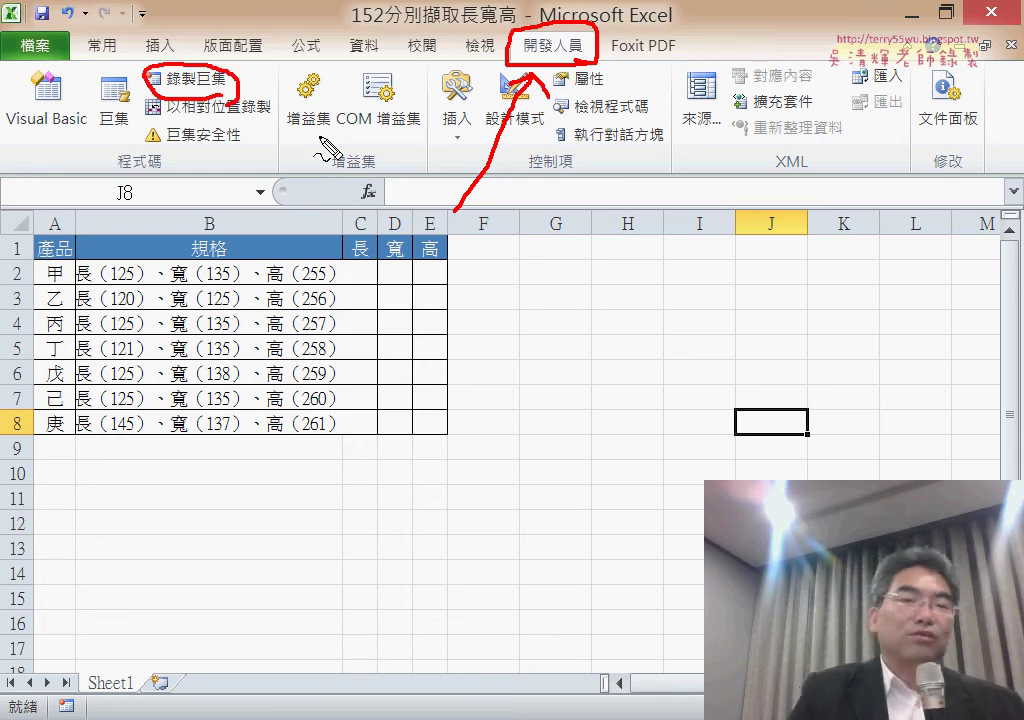
key("Escape")
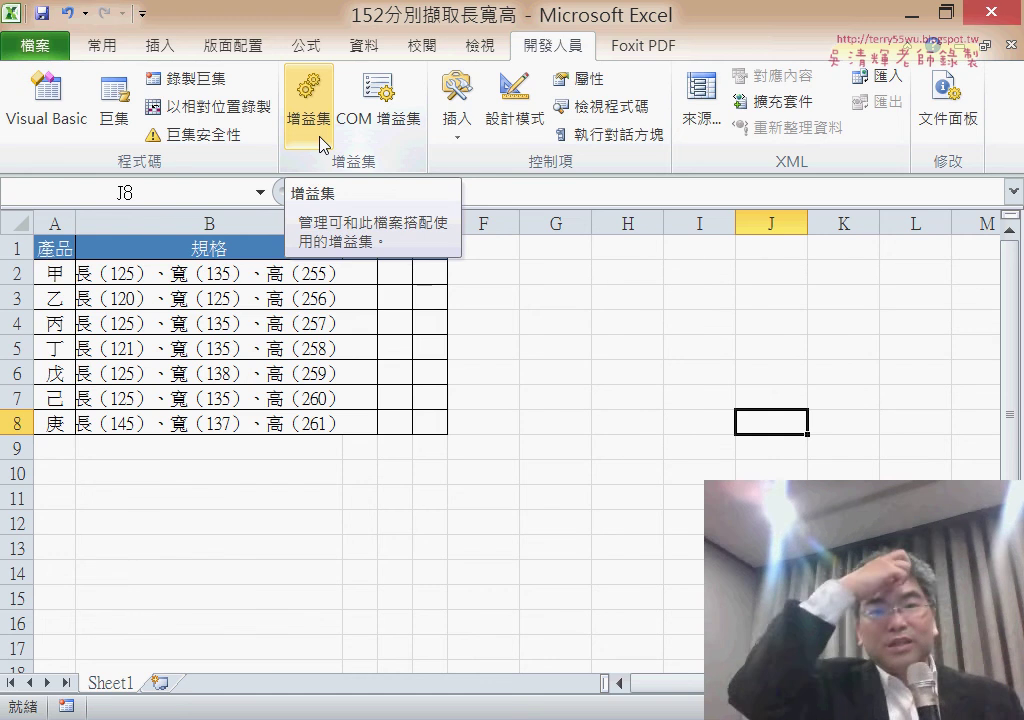
left_click(546, 290)
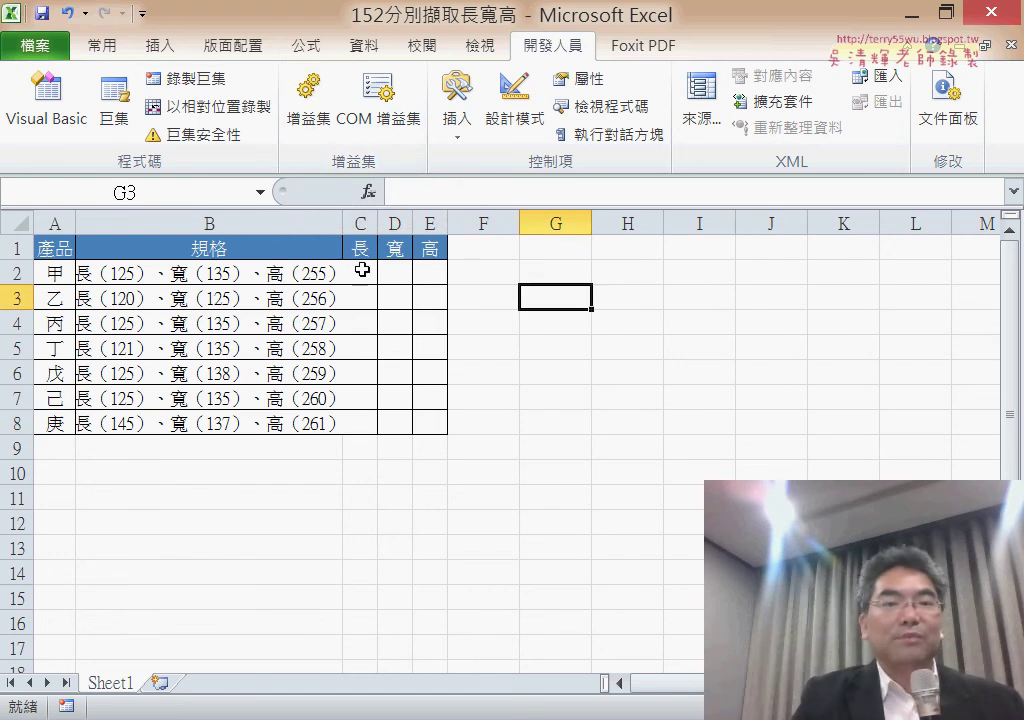
left_click(362, 271)
left_click(545, 290)
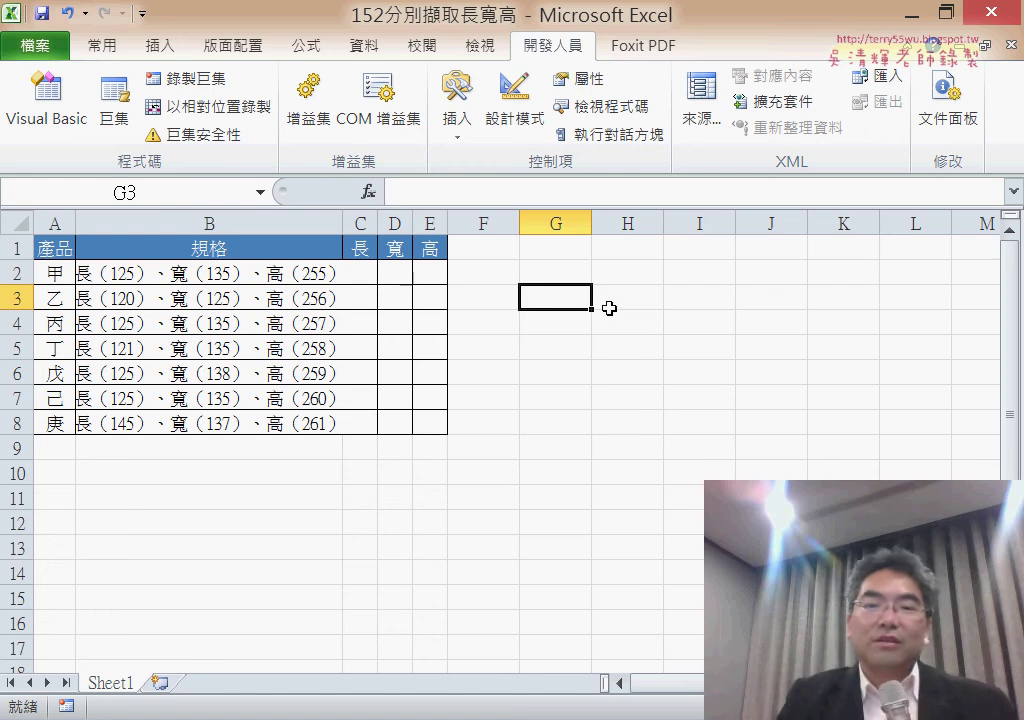
left_click(572, 326)
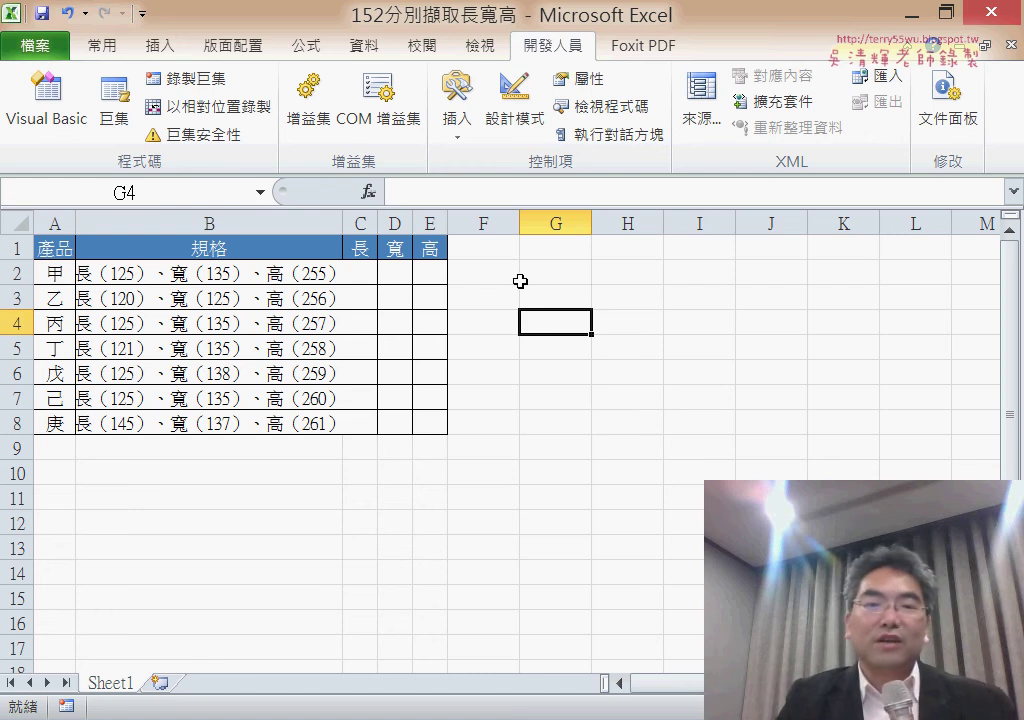
left_click(563, 270)
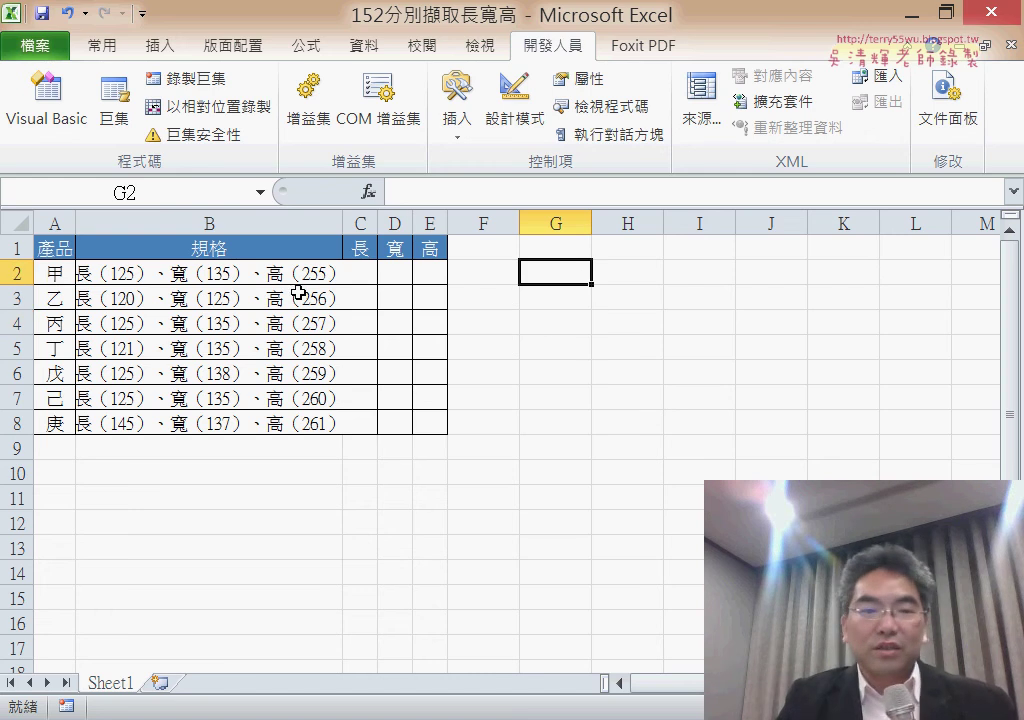
left_click_drag(244, 275, 272, 423)
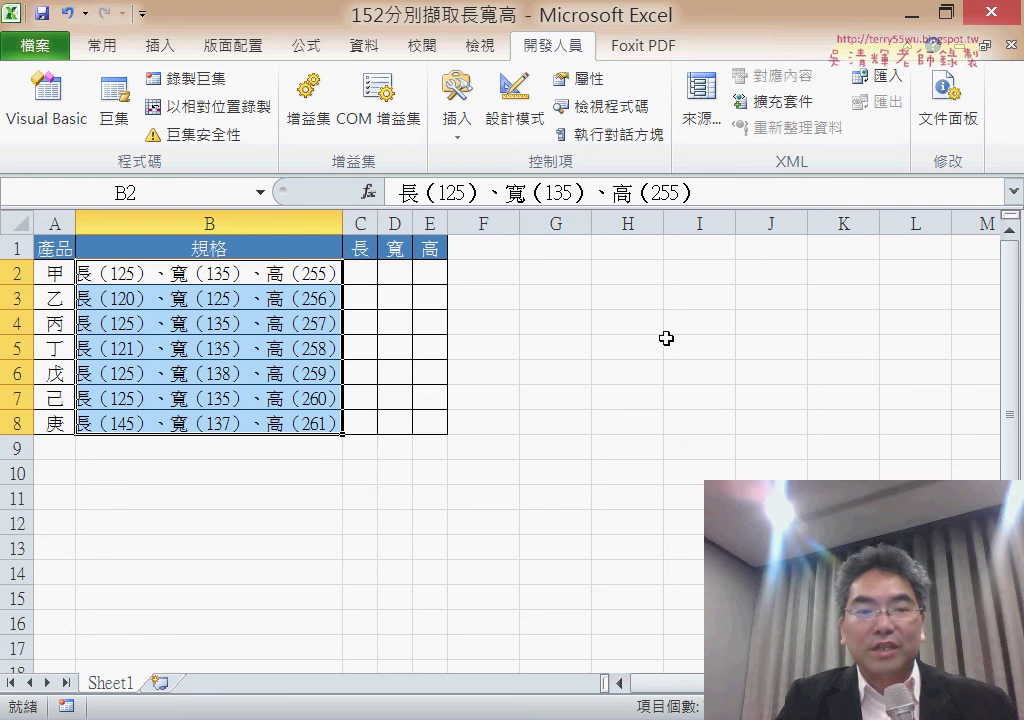
left_click(610, 293)
left_click_drag(341, 268, 309, 420)
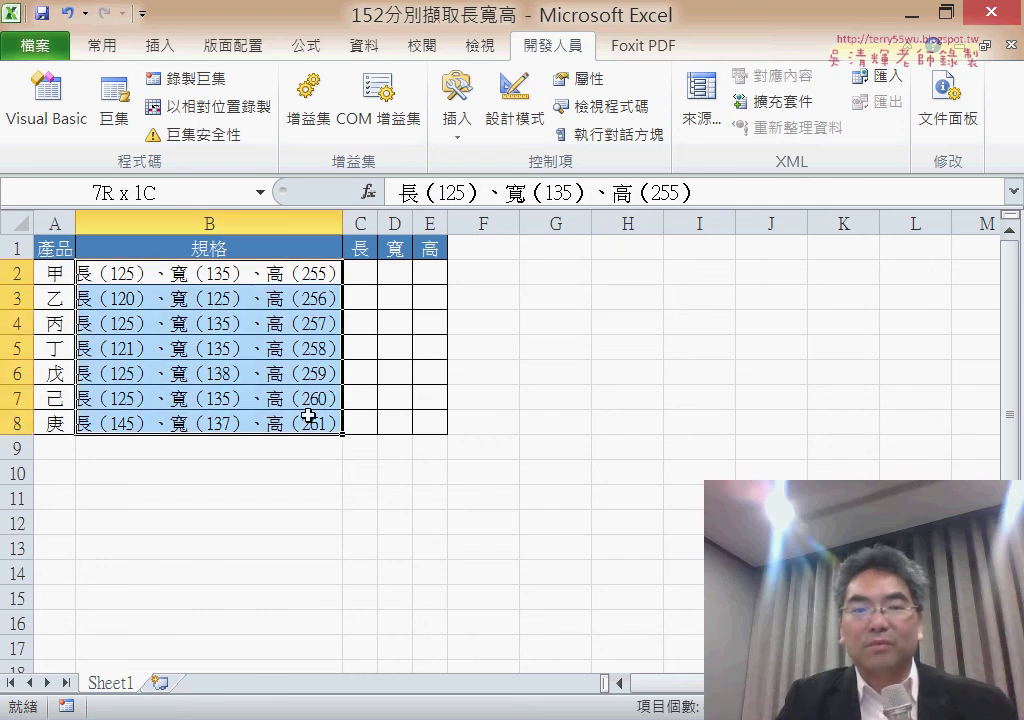
left_click(626, 276)
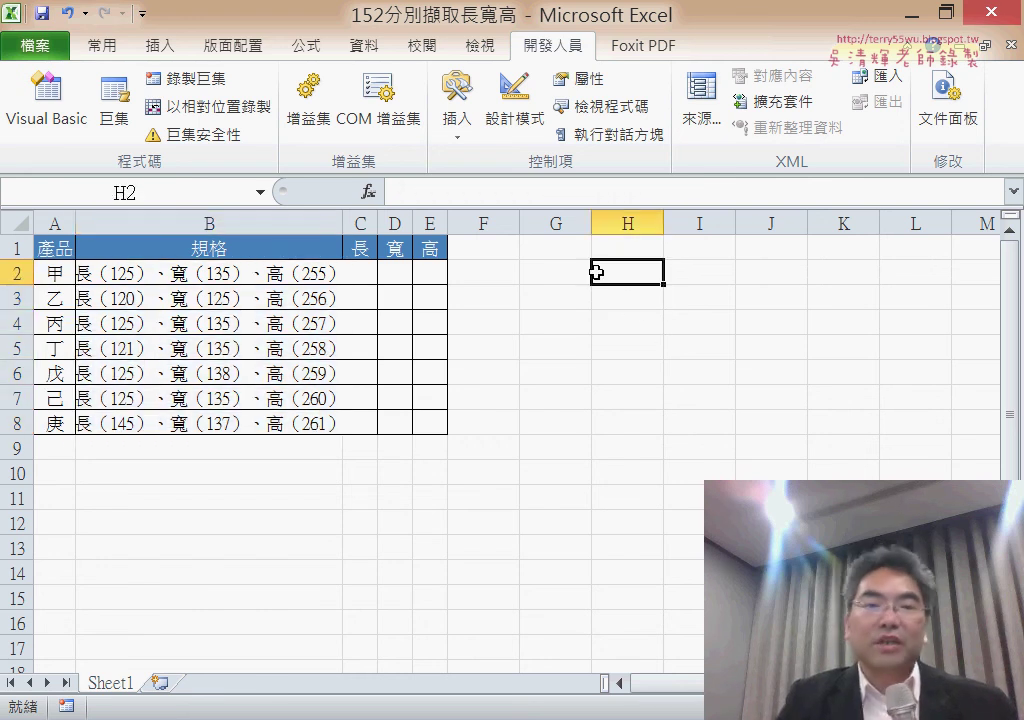
- Start a new macro recording and enter the macro name 資料剖析
left_click(203, 88)
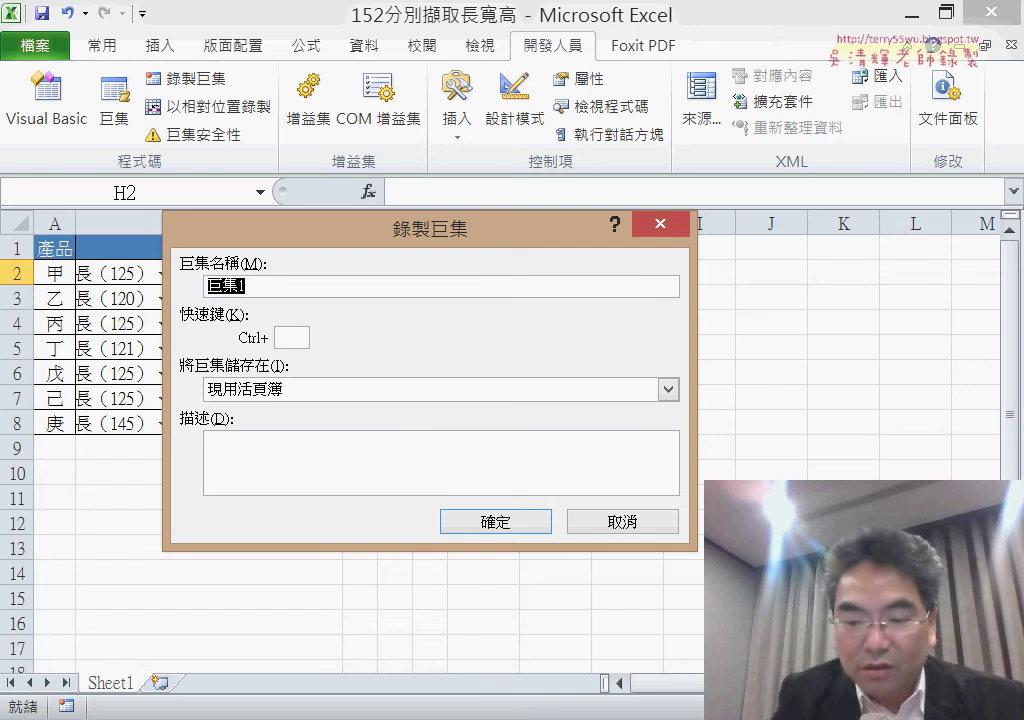
type("T")
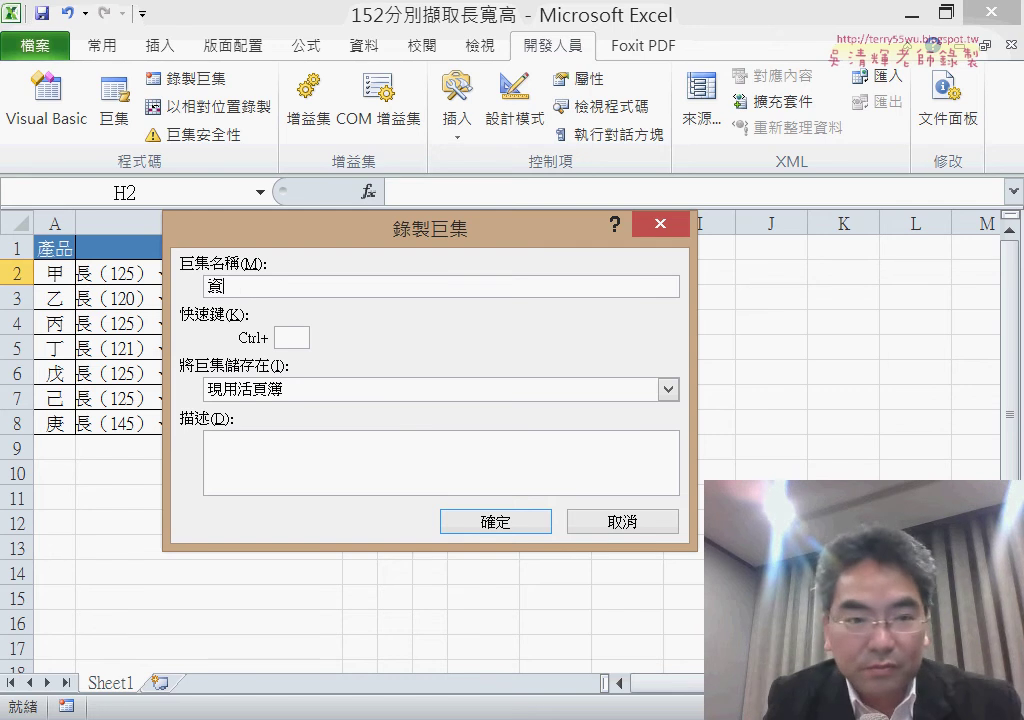
type("ㄉㄝ")
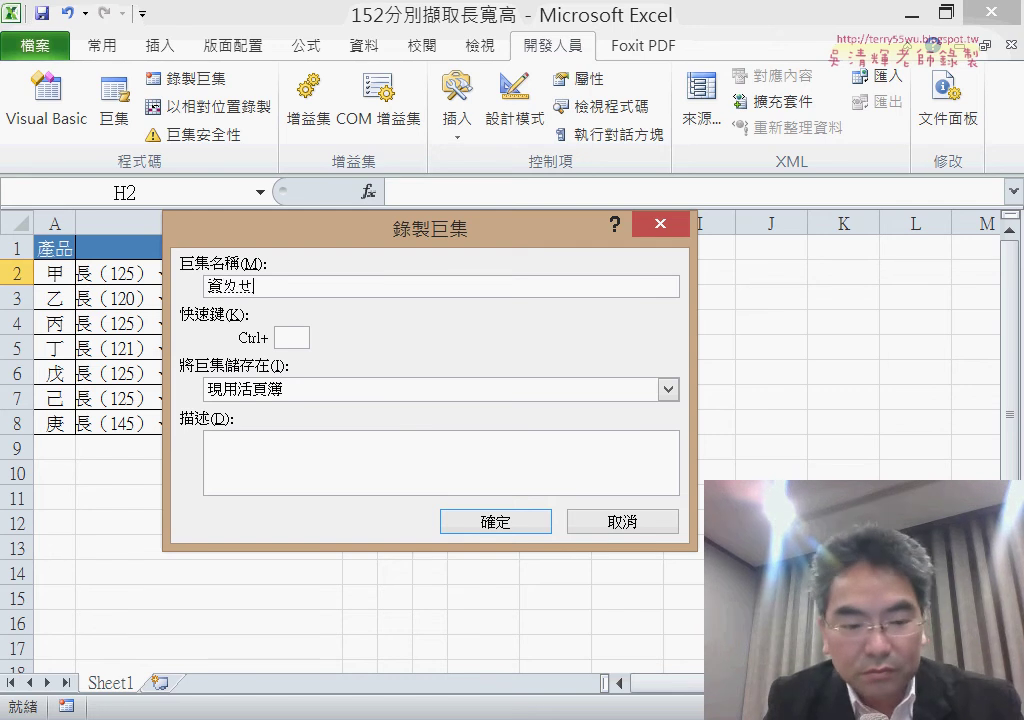
type("料分")
type("析")
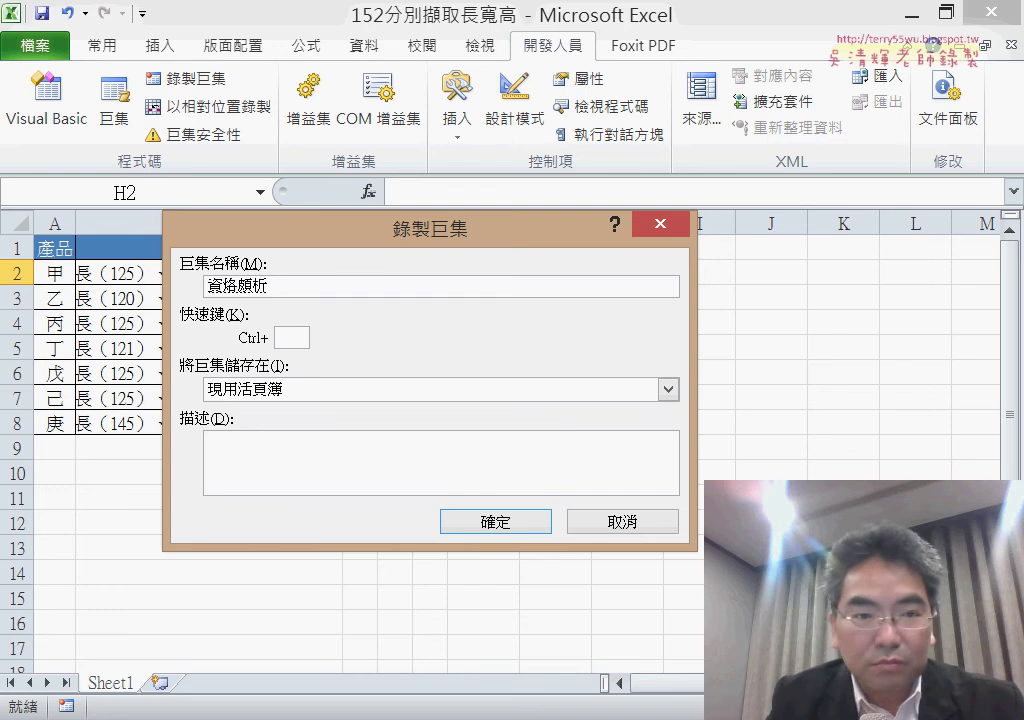
type("ㄌㄧㄠˋ")
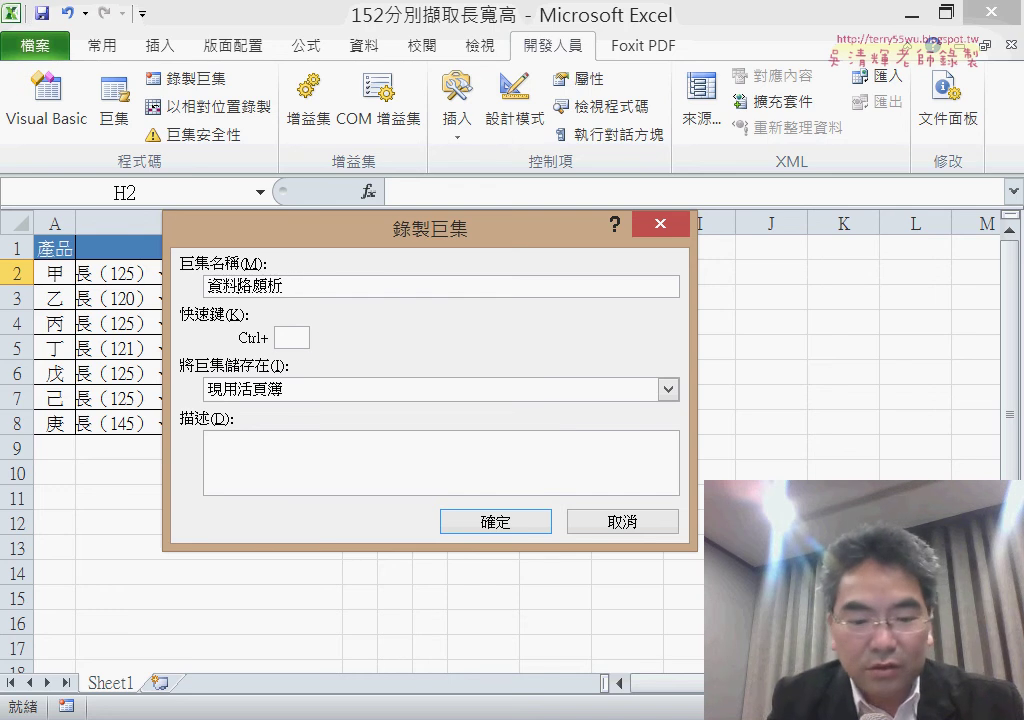
key("BackSpace")
key("Down")
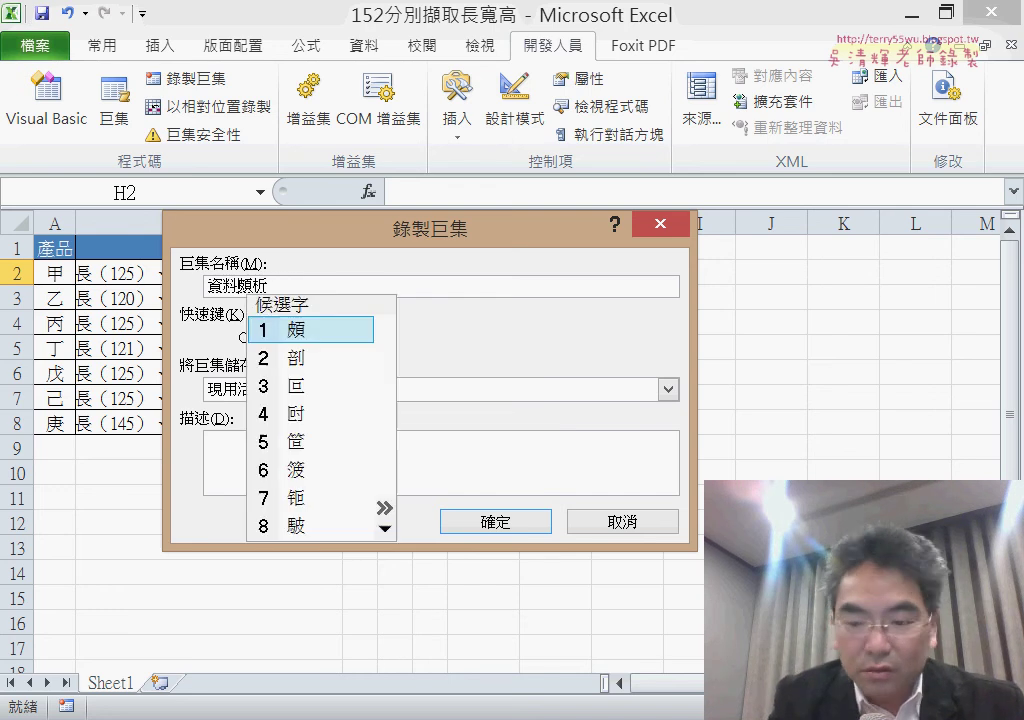
key("Down")
key("Return")
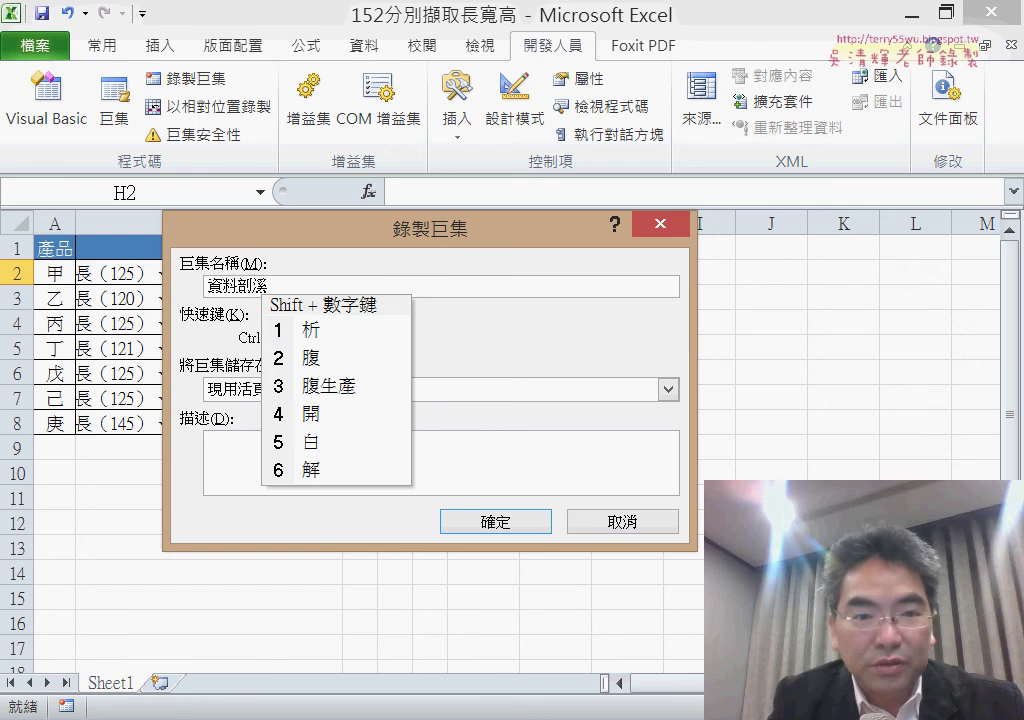
key("Escape")
key("Down")
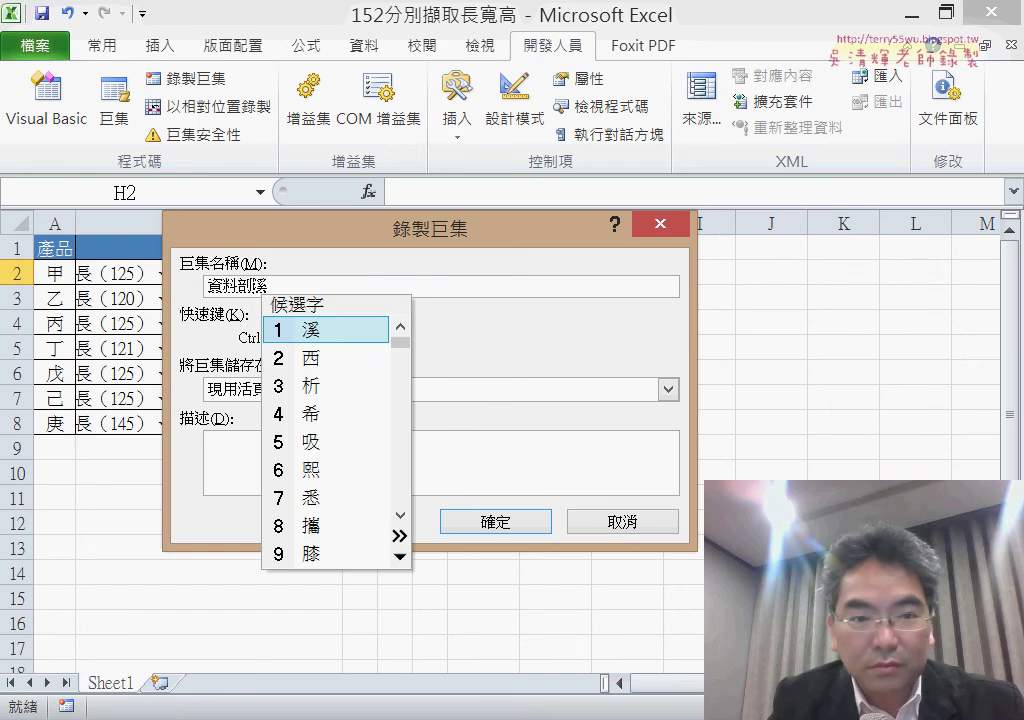
key("Down")
key("Down")
key("Return")
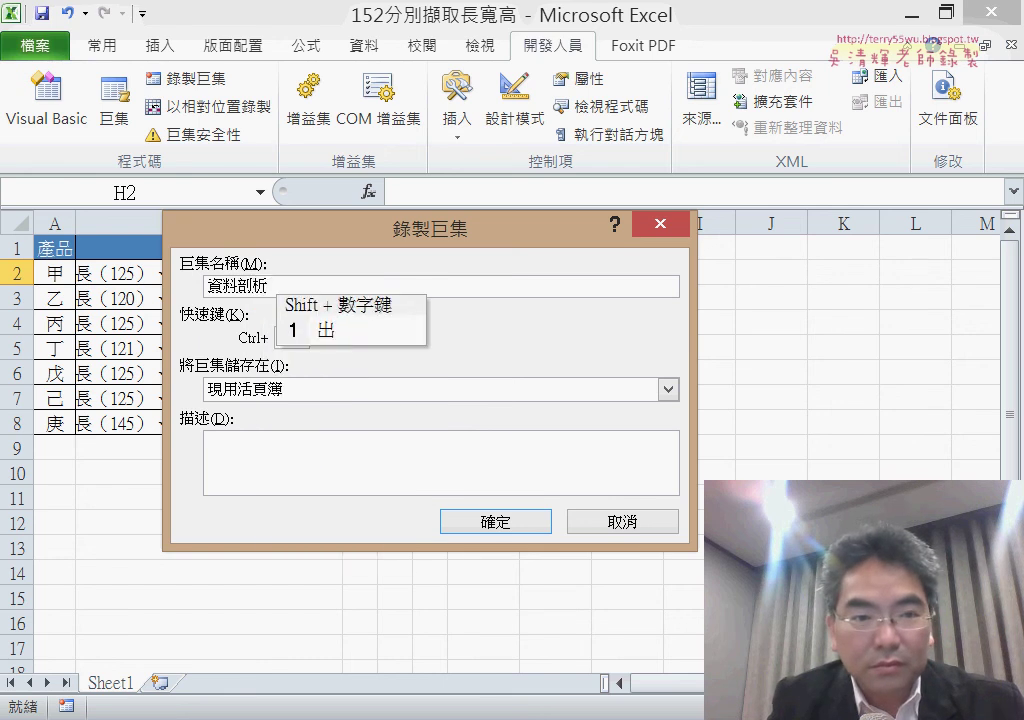
key("Escape")
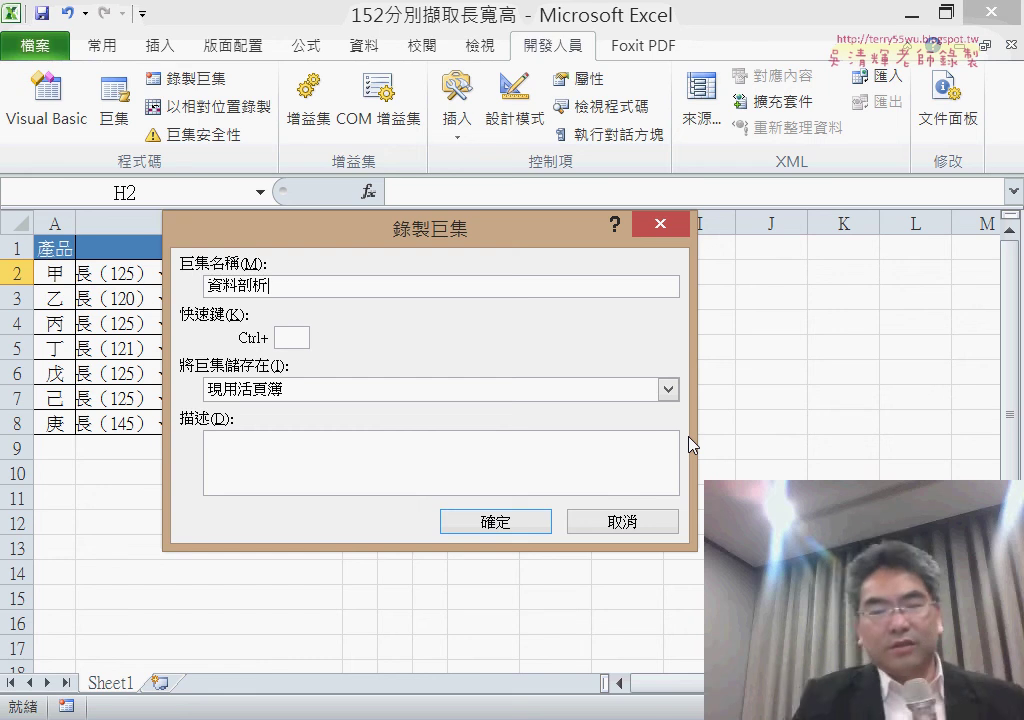
- Confirm the recording, replace the existing 資料剖析 macro, and select B2:B8
left_click(510, 530)
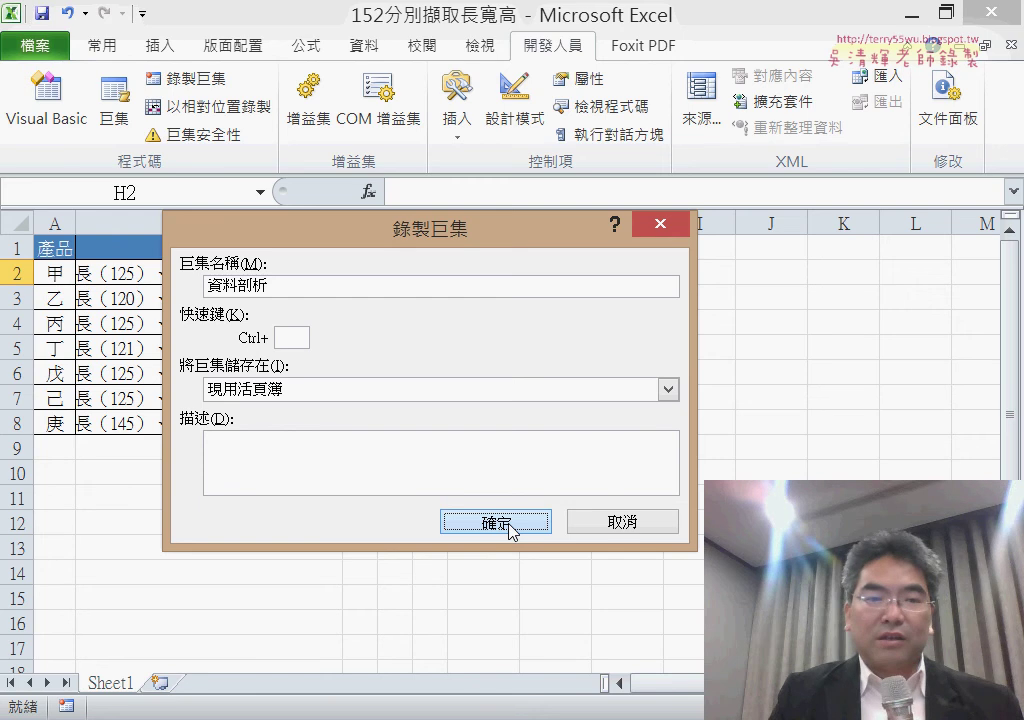
left_click(510, 530)
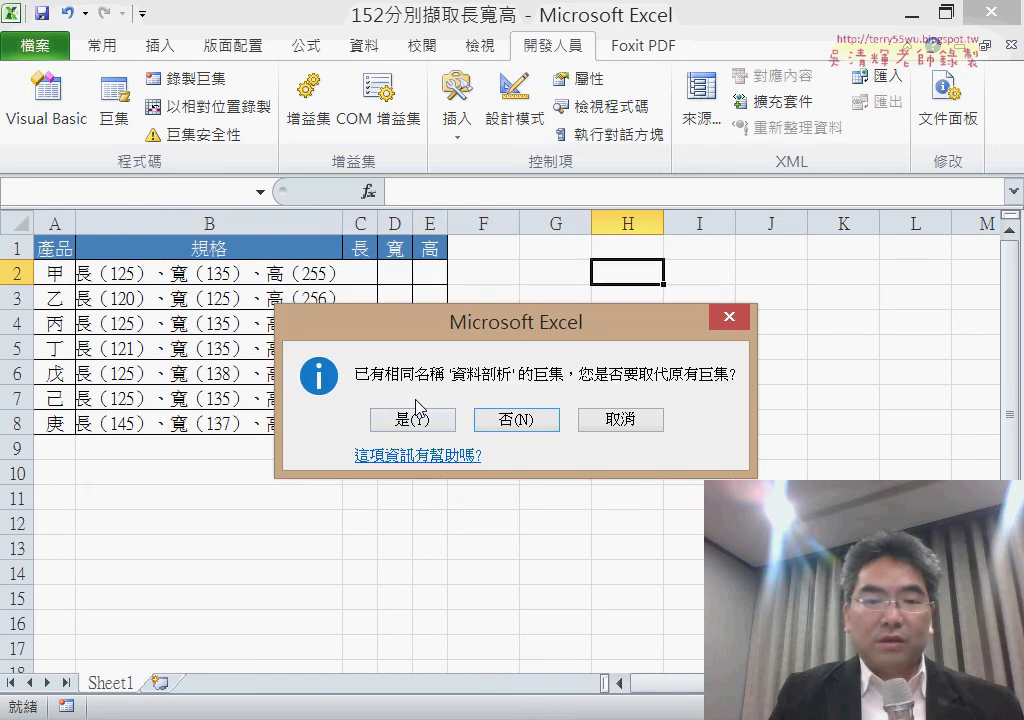
left_click(422, 432)
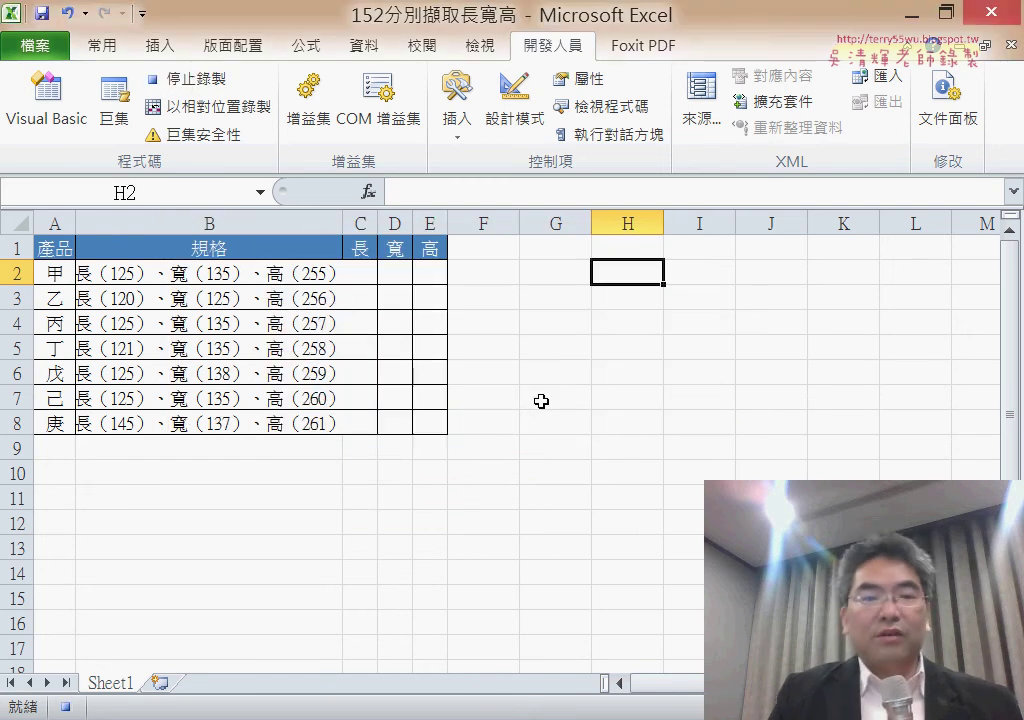
left_click_drag(267, 270, 263, 425)
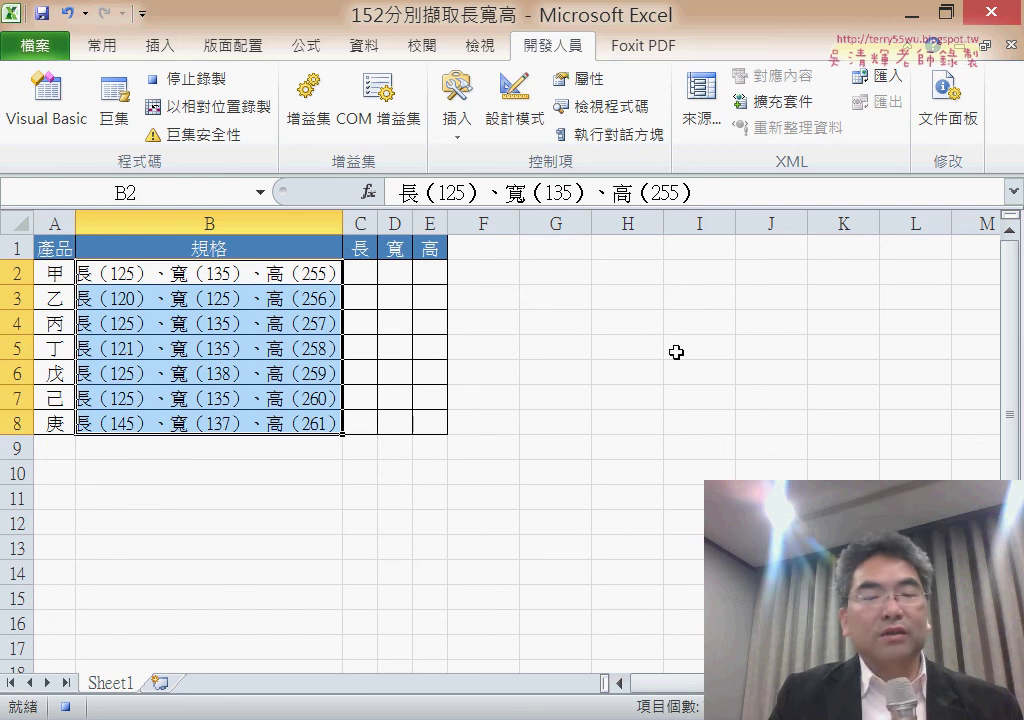
- In Text to Columns, choose fixed width with breaks around the length, width and height numbers
left_click(364, 46)
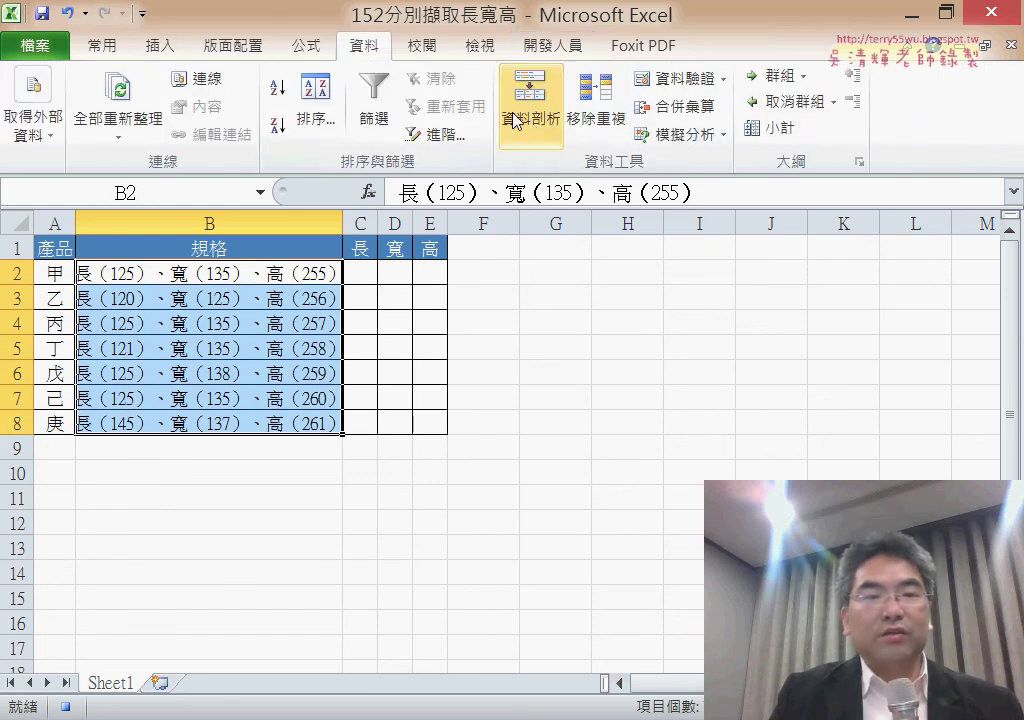
left_click(535, 125)
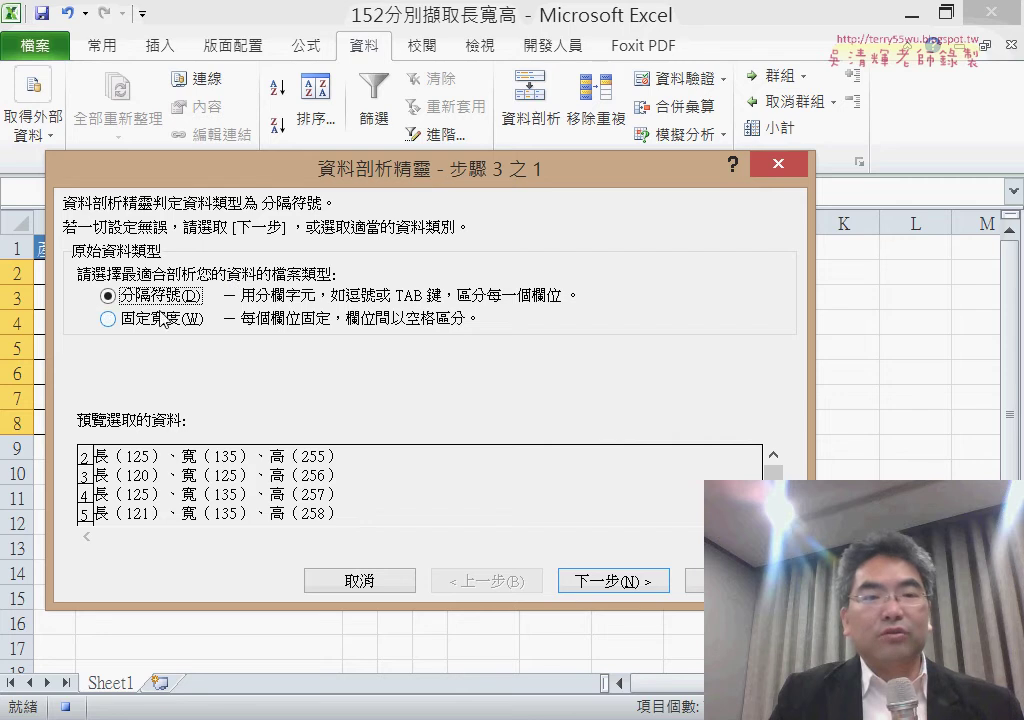
left_click(108, 318)
left_click(594, 581)
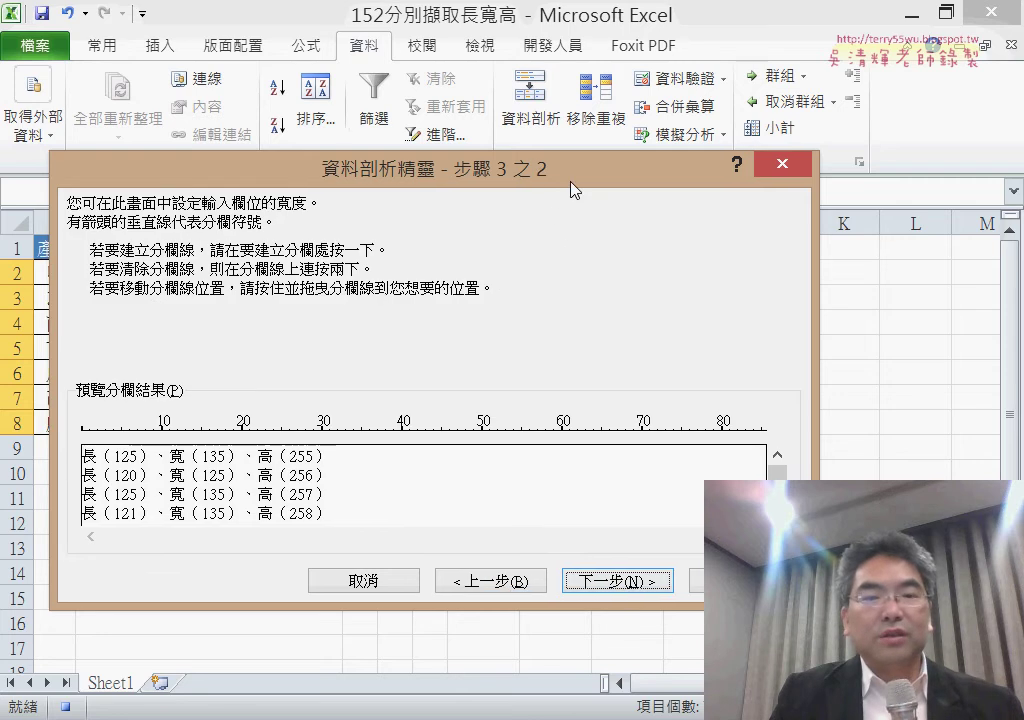
left_click_drag(571, 187, 808, 194)
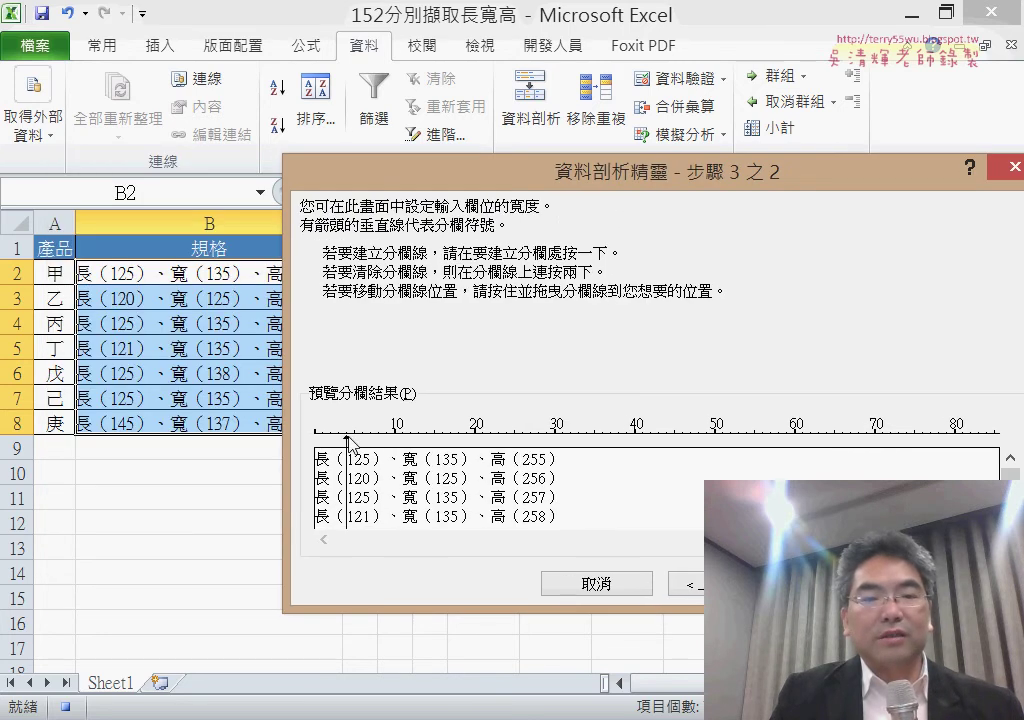
left_click(371, 450)
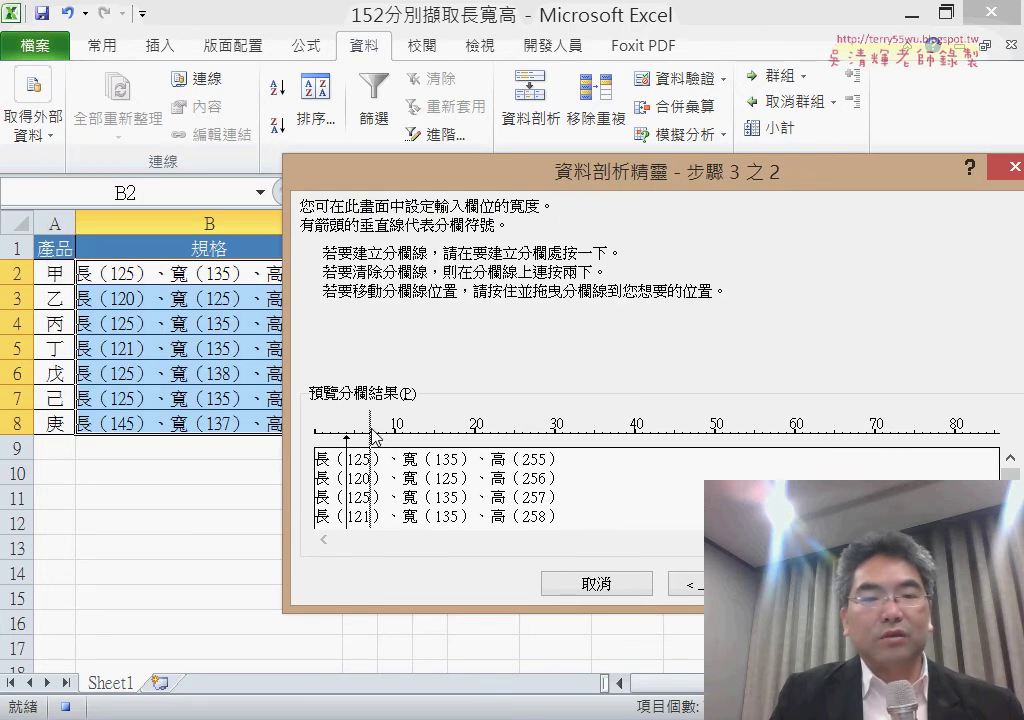
left_click(435, 433)
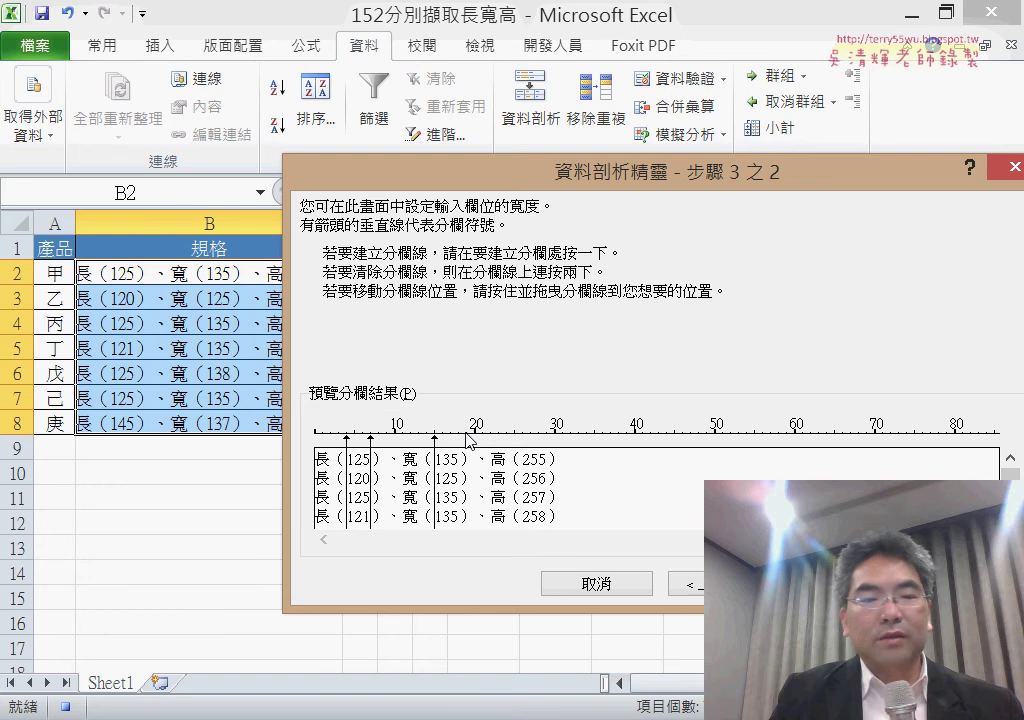
left_click(522, 440)
left_click(546, 440)
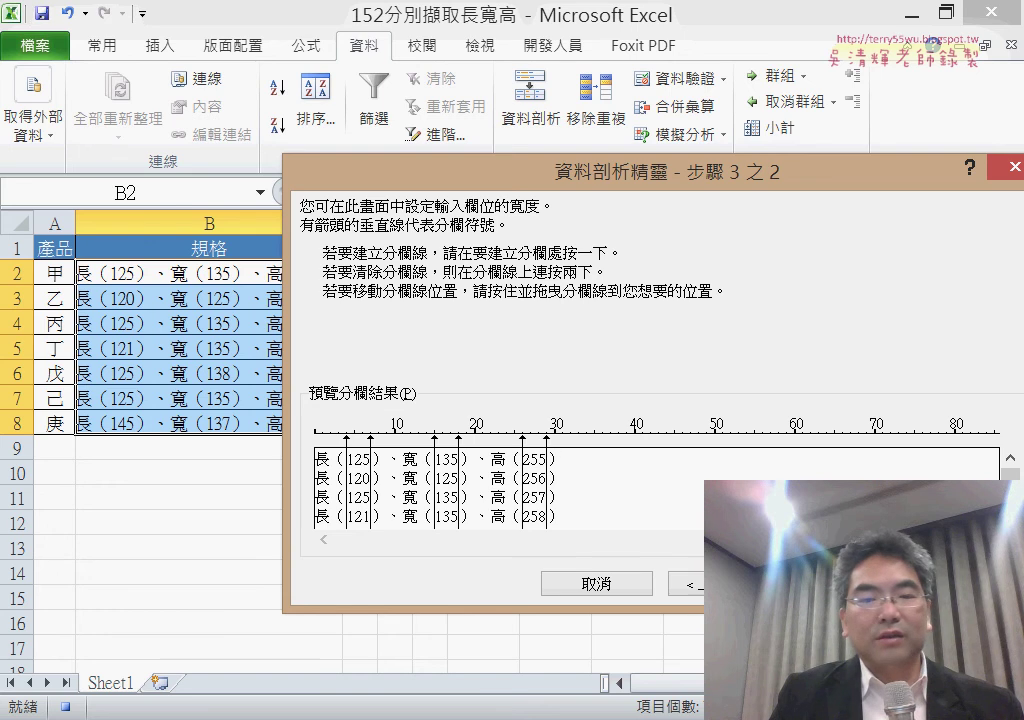
key("Return")
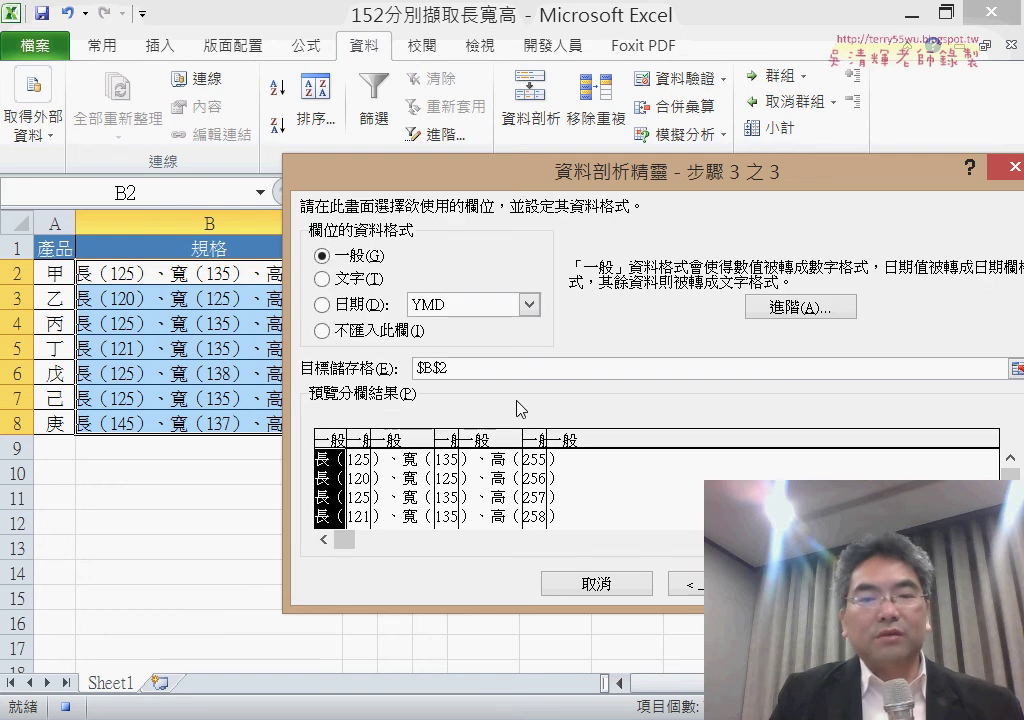
- Mark the leading 長, in-between text and trailing bracket columns as Do not import
left_click(322, 330)
left_click(405, 465)
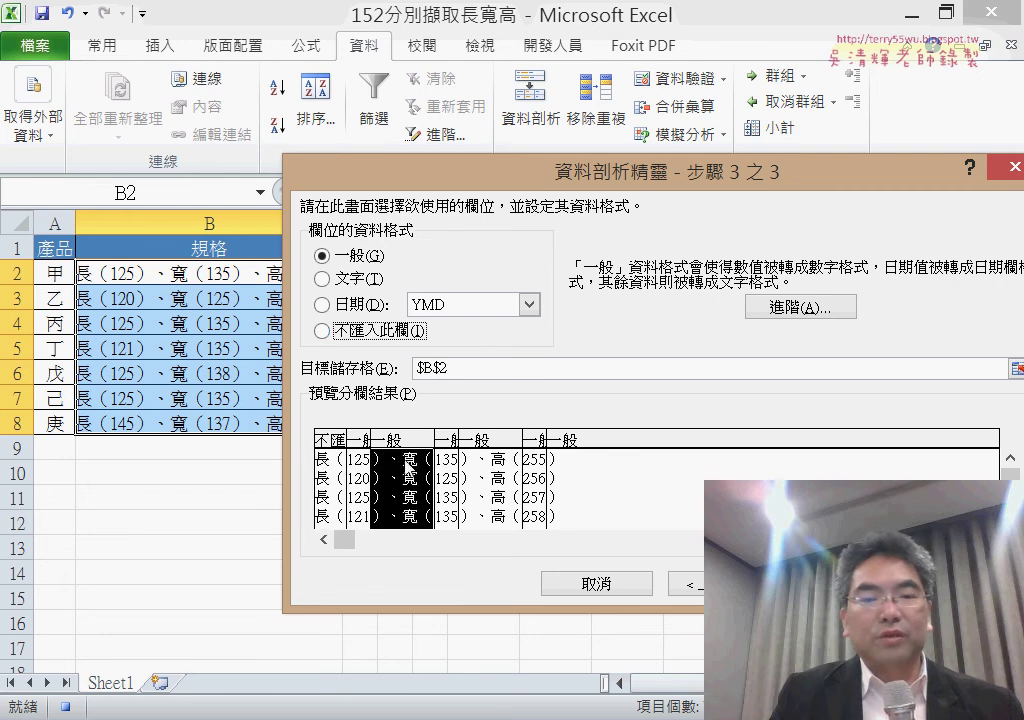
left_click(355, 333)
left_click(480, 465)
left_click(362, 332)
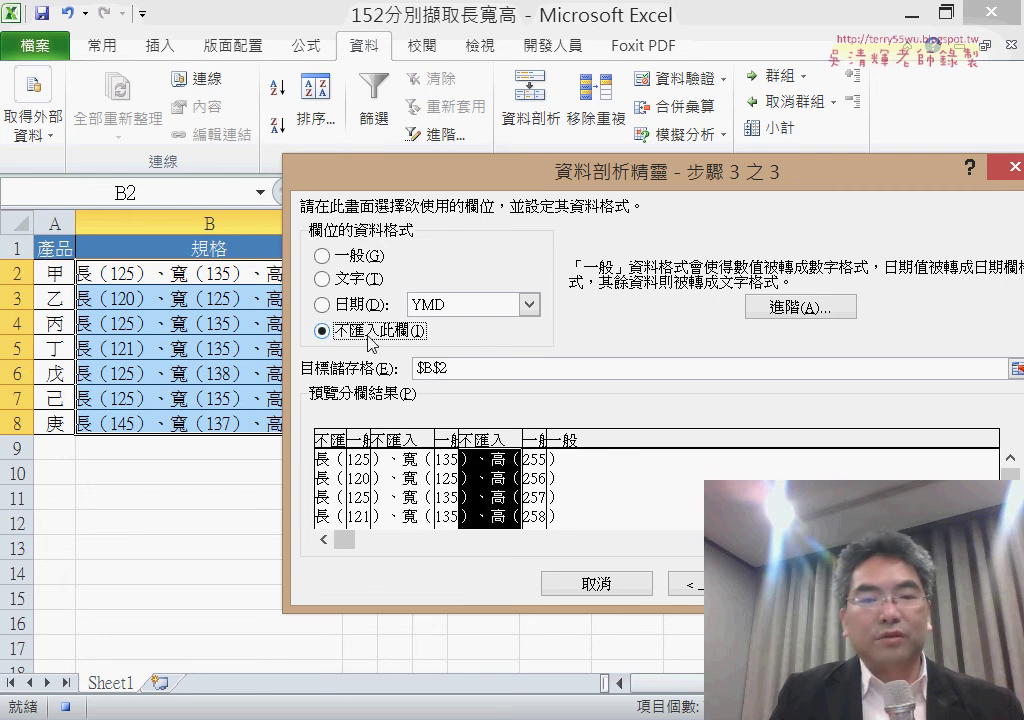
left_click(592, 490)
left_click(410, 338)
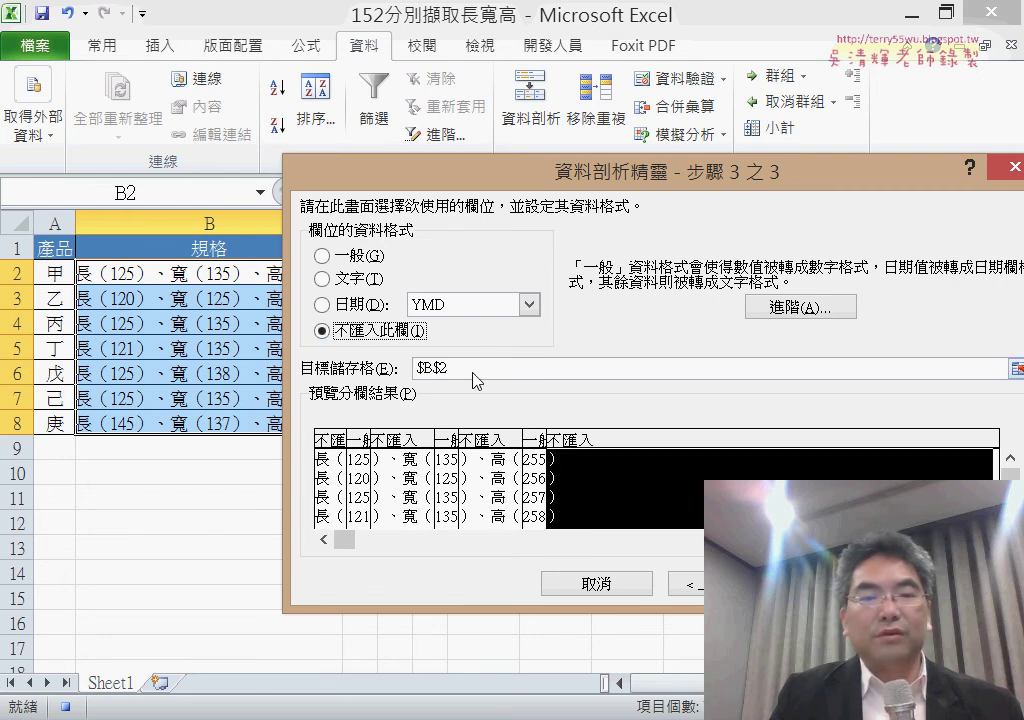
- Set the destination to $C$2, finish, and confirm replacing the C–E contents
left_click(474, 370)
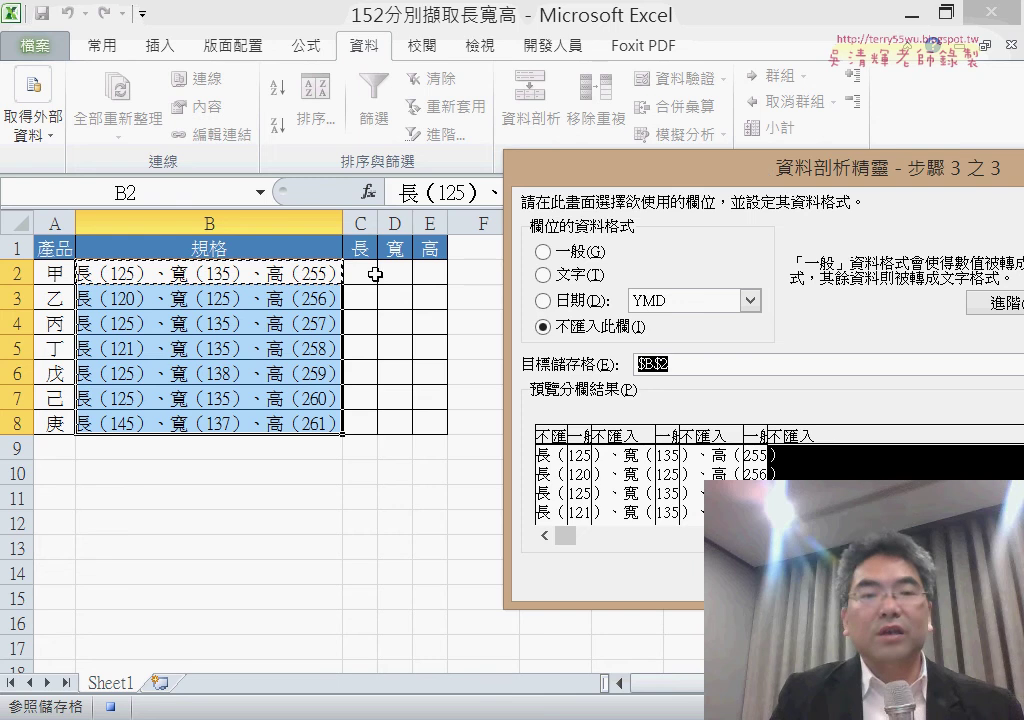
left_click(372, 272)
mouse_move(593, 170)
left_mouse_down()
mouse_move(369, 80)
mouse_move(323, 97)
left_mouse_up()
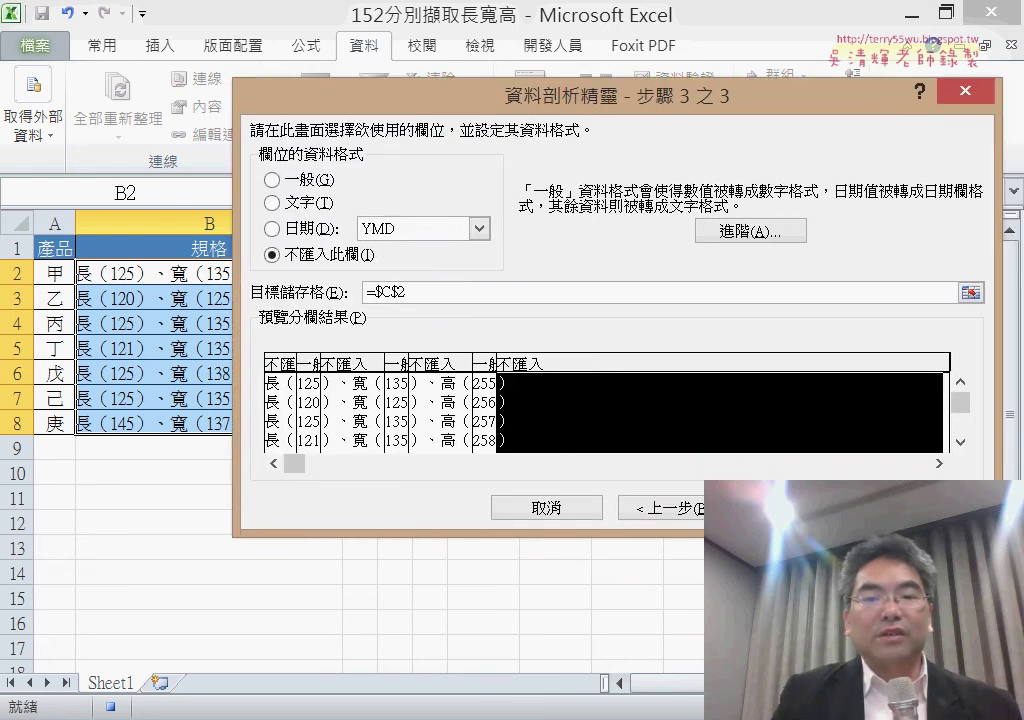
key("Return")
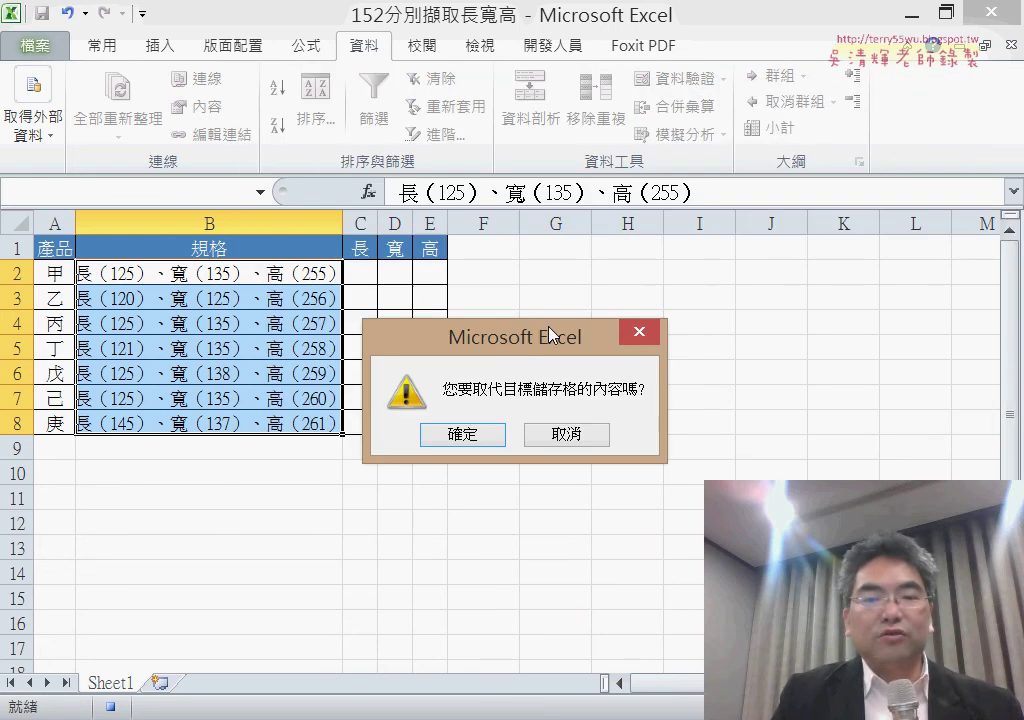
left_click_drag(549, 333, 753, 165)
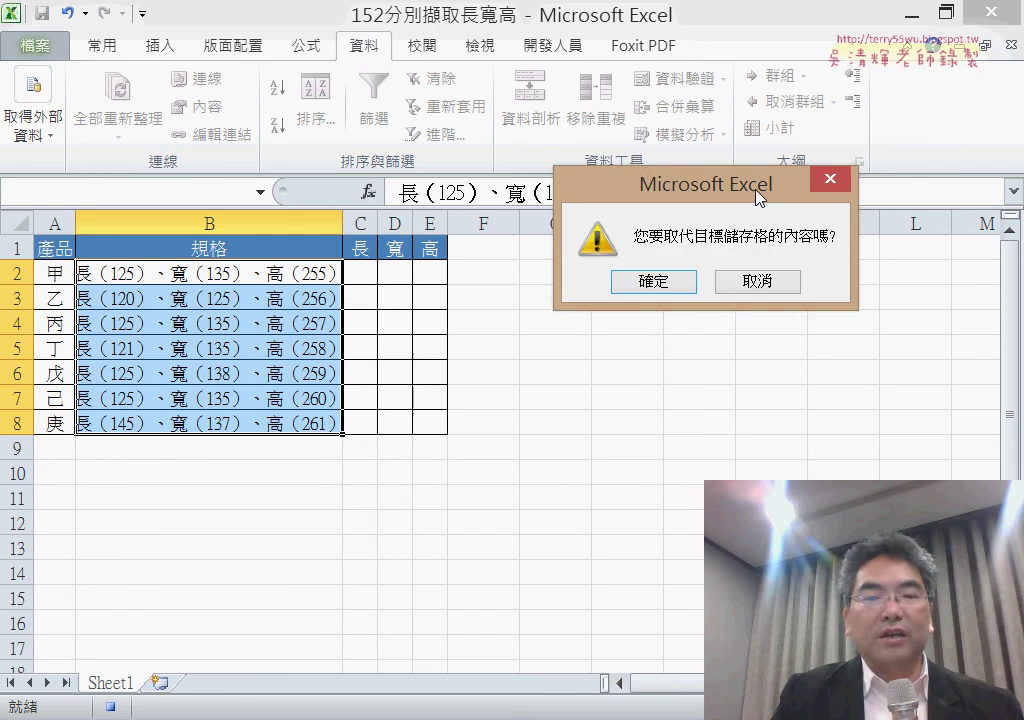
left_click(660, 268)
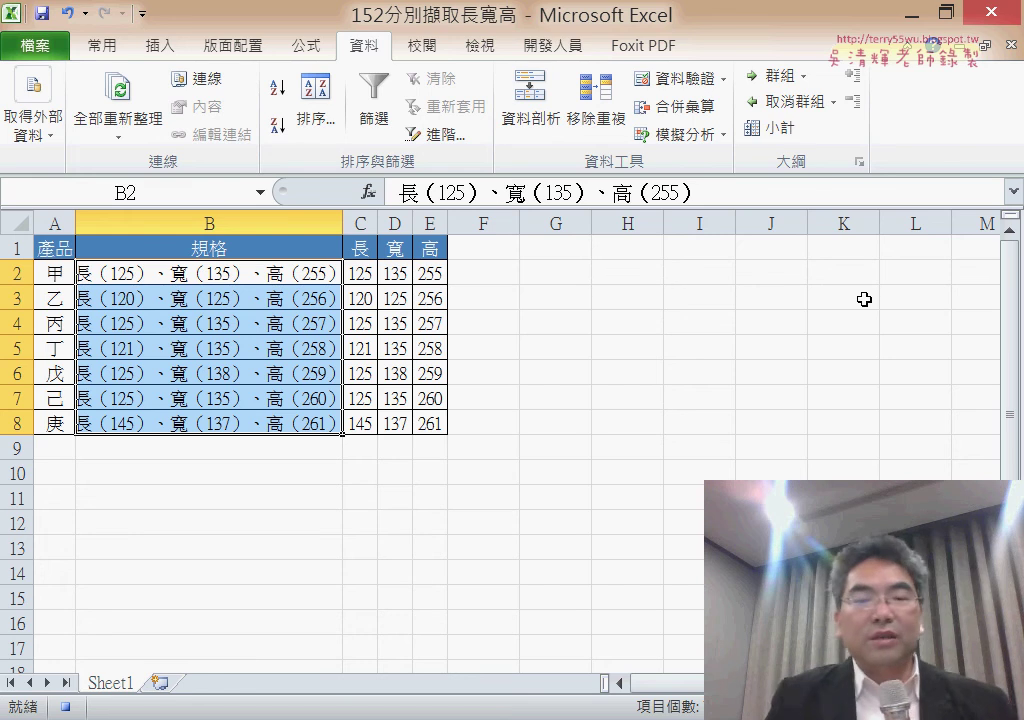
left_click(549, 47)
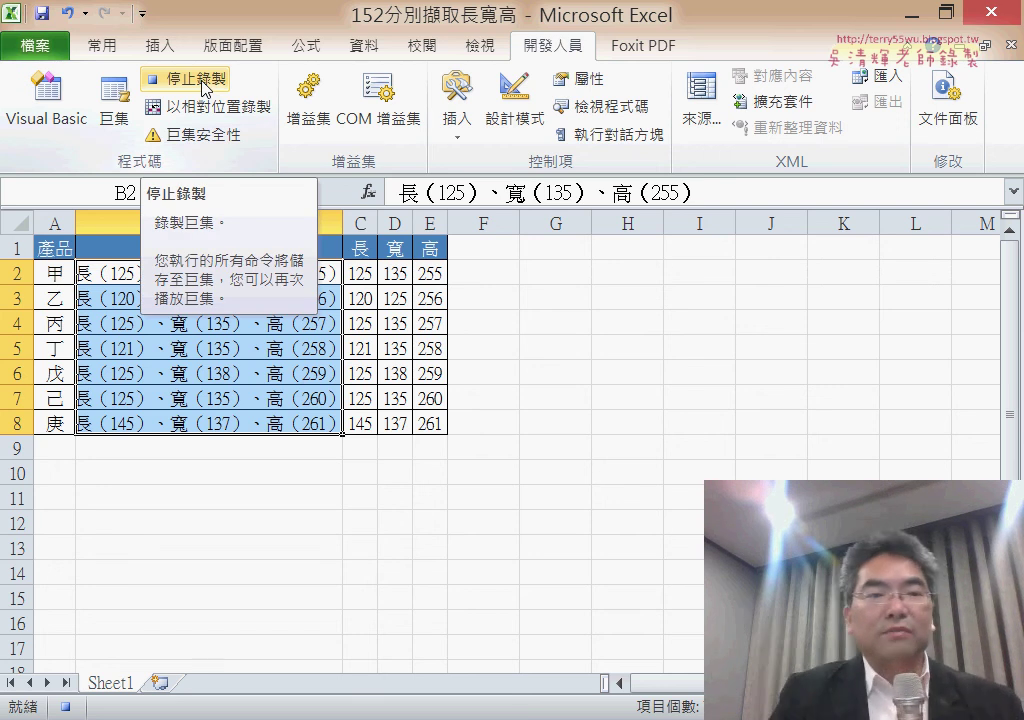
- Stop the 資料剖析 recording, then record a 清除 macro that deletes the C2:E8 values
left_click(205, 88)
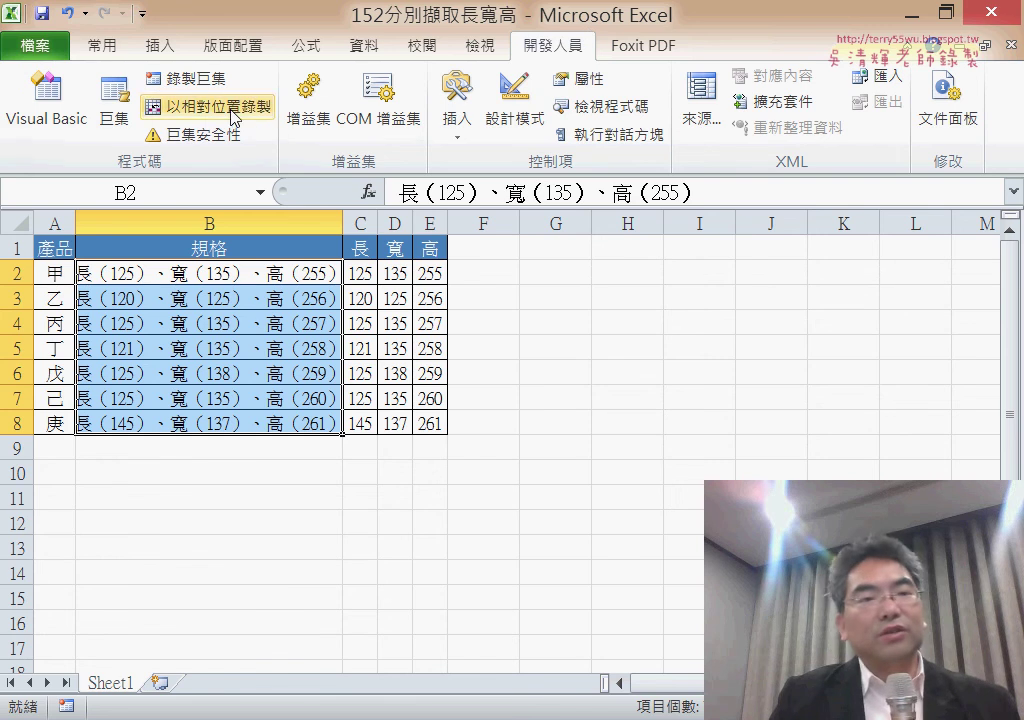
left_click(190, 79)
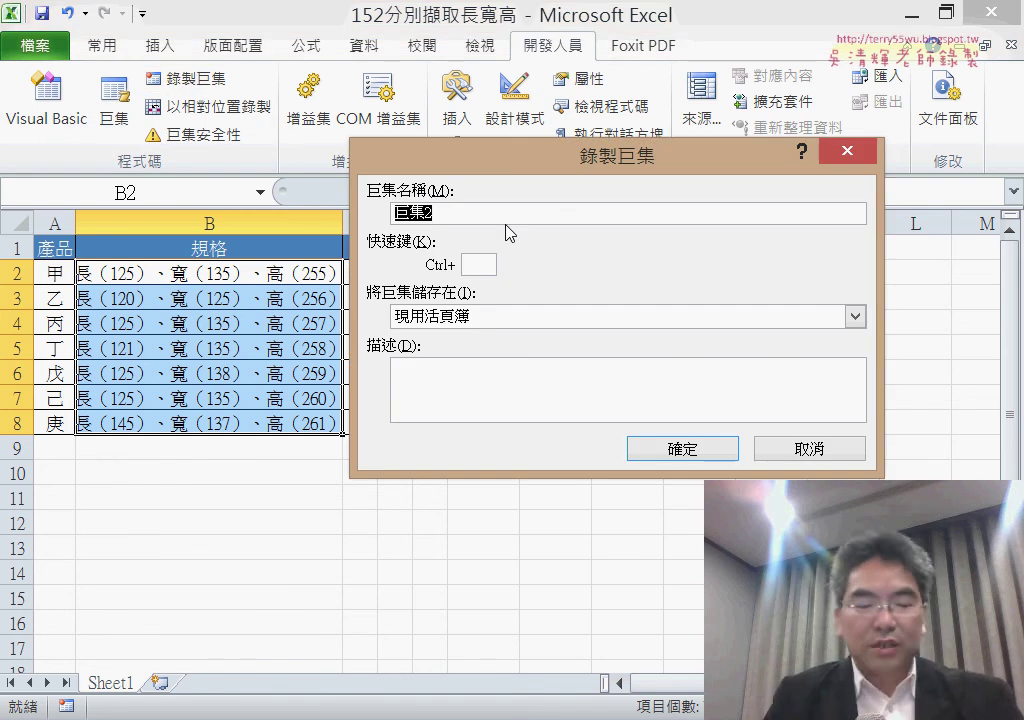
type("清除")
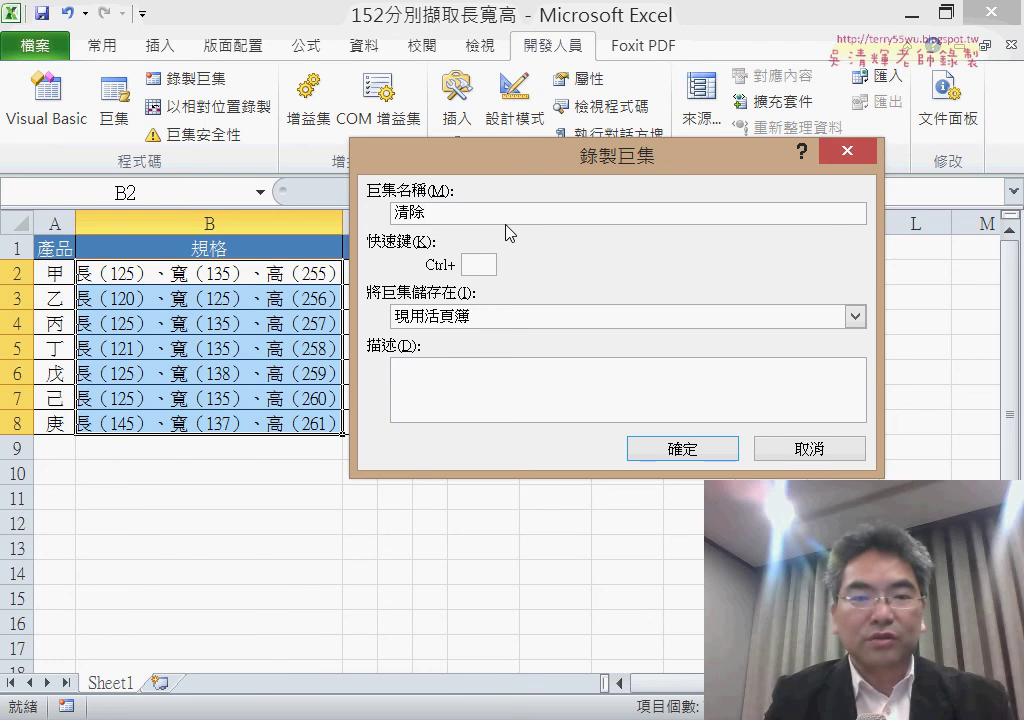
key("Return")
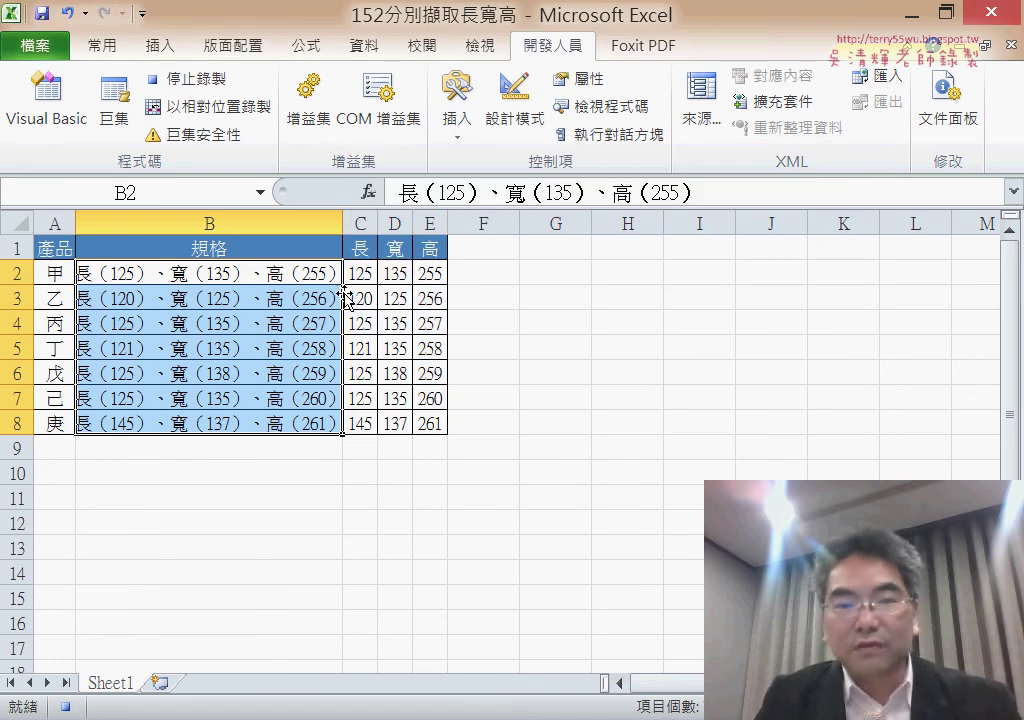
left_click_drag(361, 273, 434, 424)
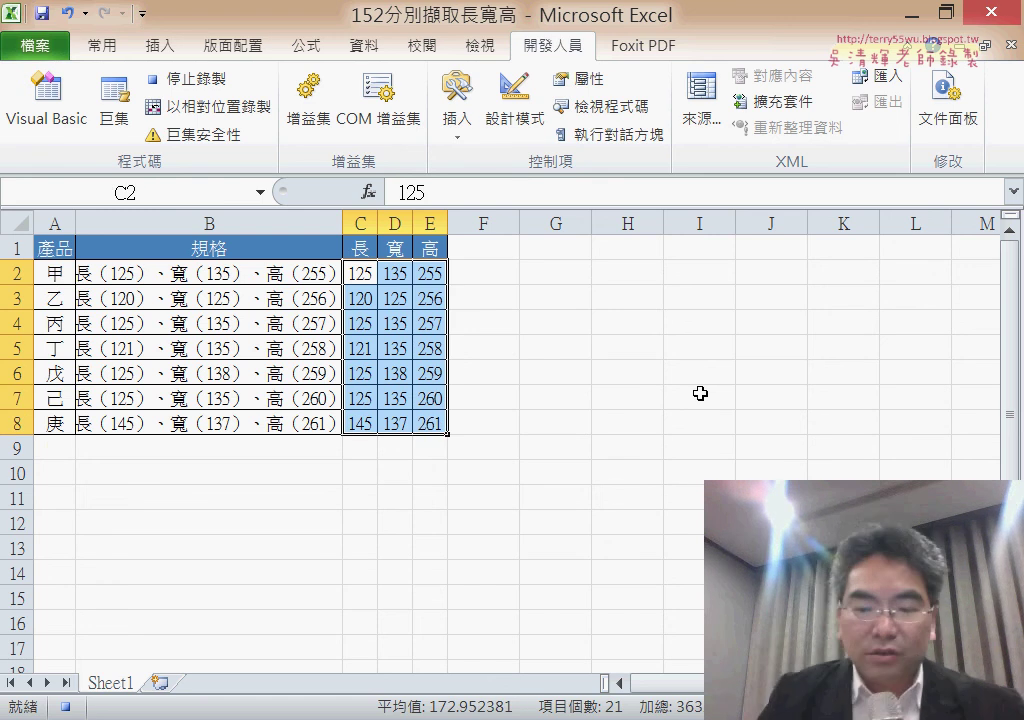
key("Delete")
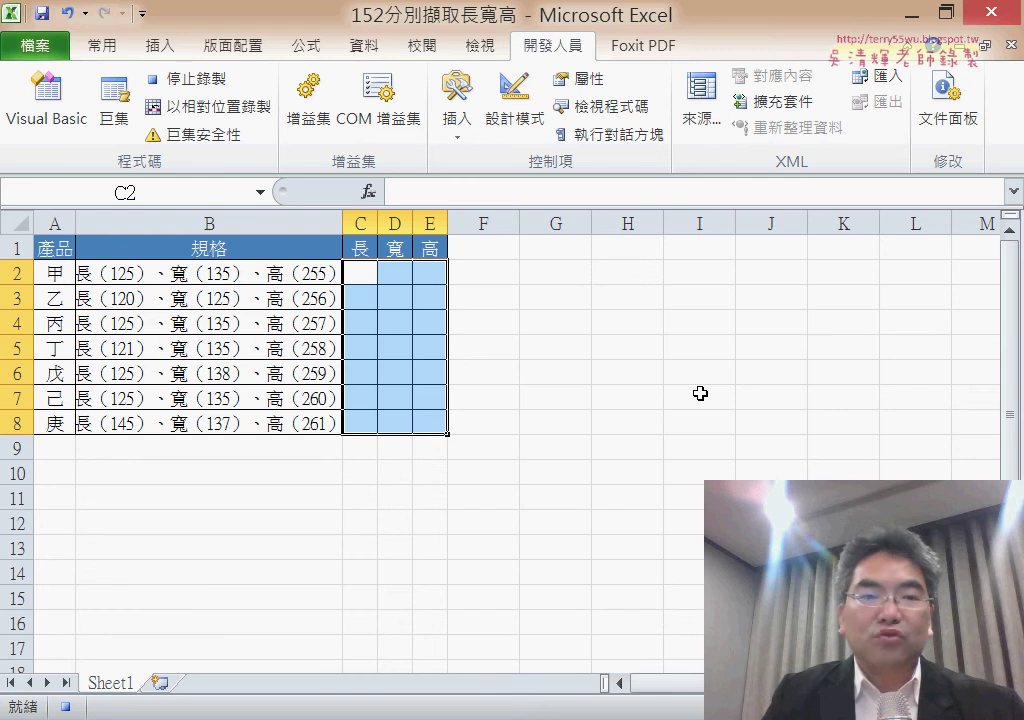
left_click(203, 80)
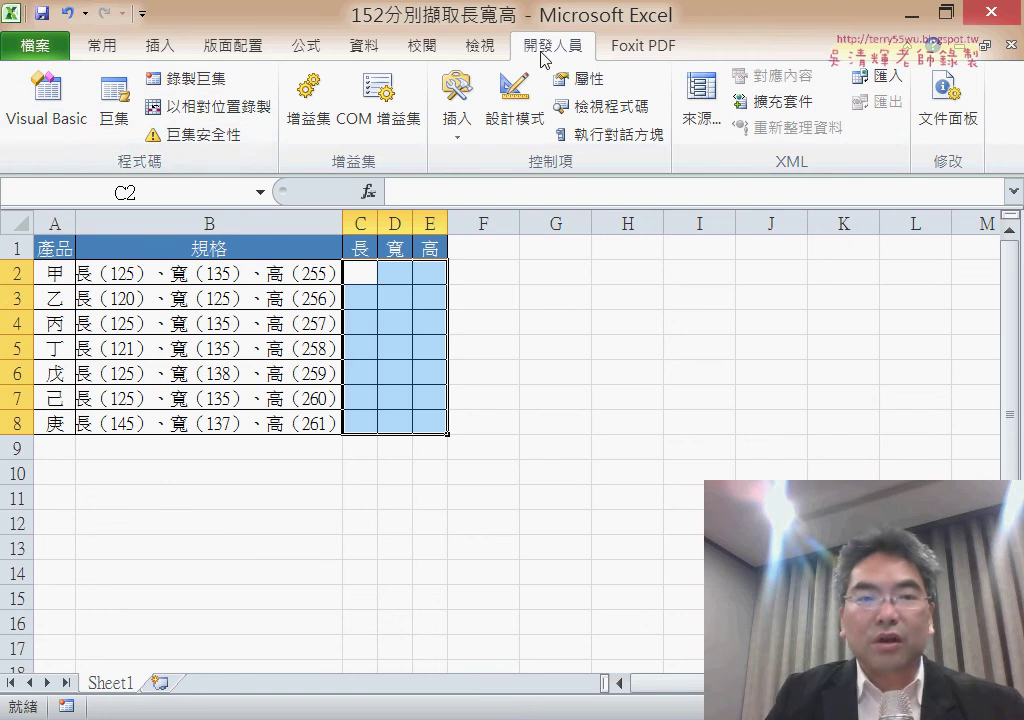
- Run the 資料剖析 macro from the Macros list, confirming replacement of the C–E contents
left_click(115, 110)
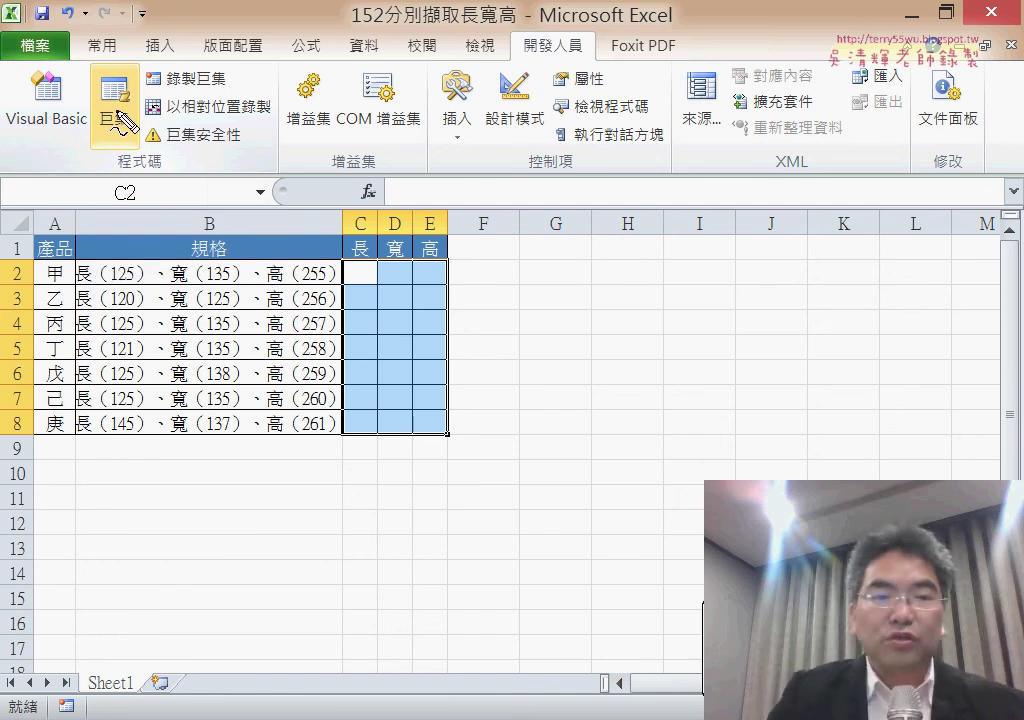
mouse_move(100, 165)
left_mouse_down()
mouse_move(90, 140)
mouse_move(125, 55)
mouse_move(100, 170)
left_mouse_up()
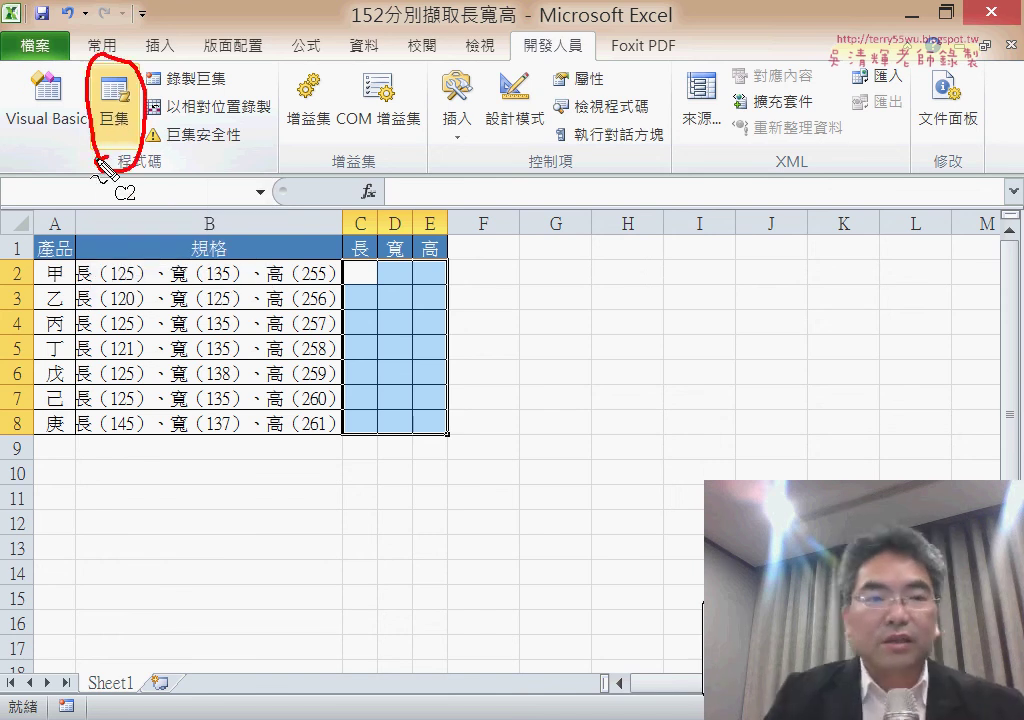
key("Escape")
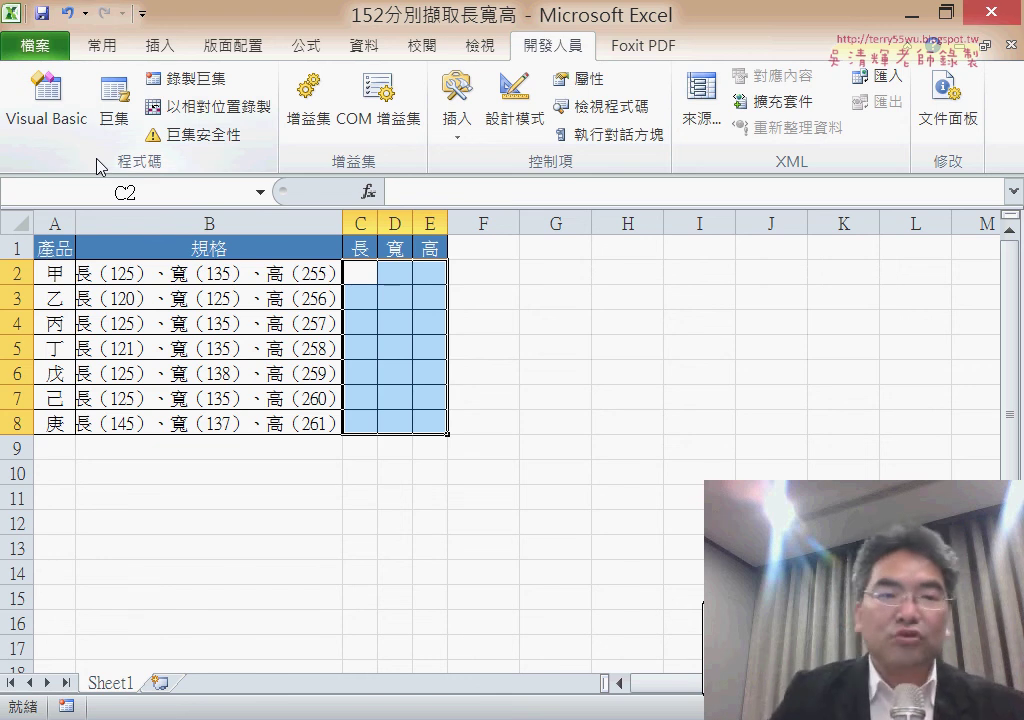
left_click(115, 110)
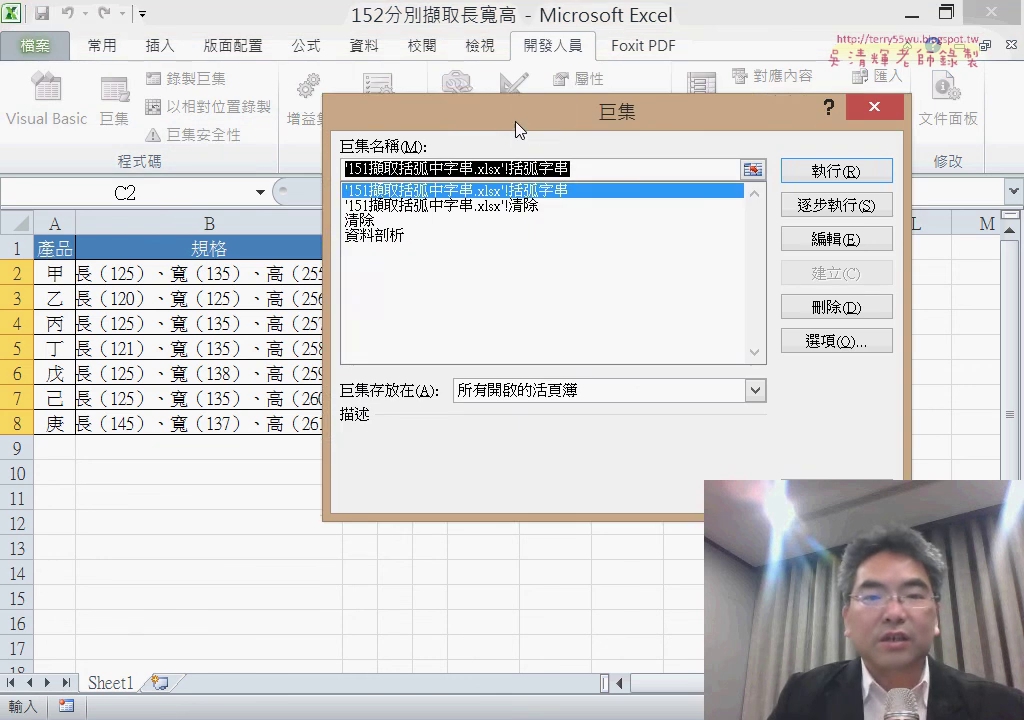
mouse_move(518, 129)
left_mouse_down()
mouse_move(747, 131)
mouse_move(609, 104)
left_mouse_up()
left_click(604, 237)
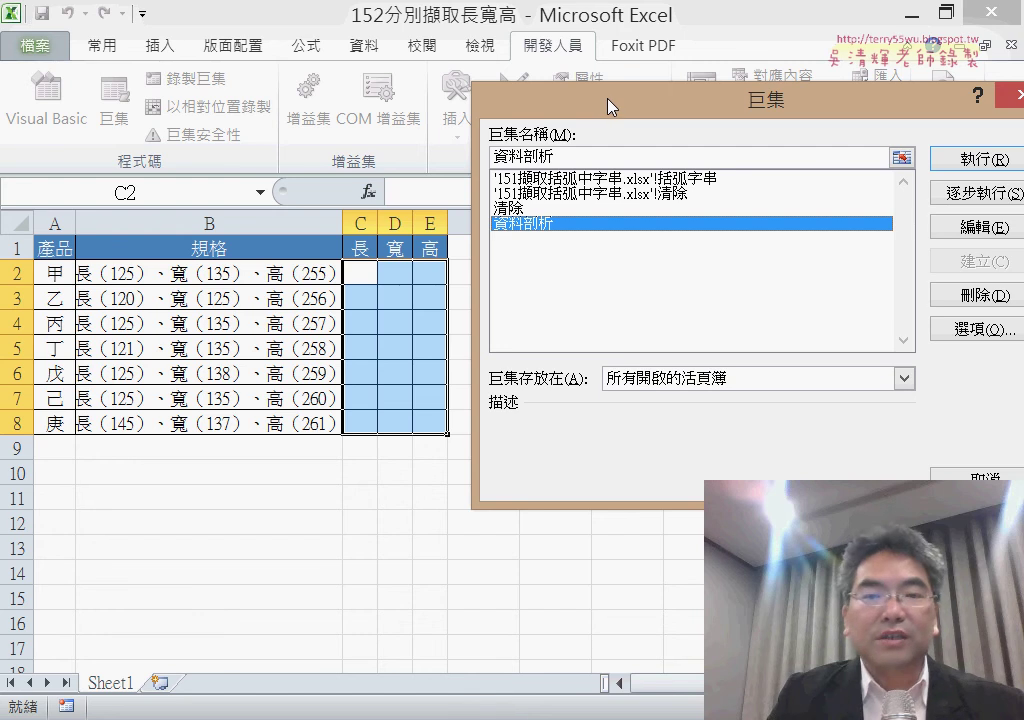
left_click(975, 168)
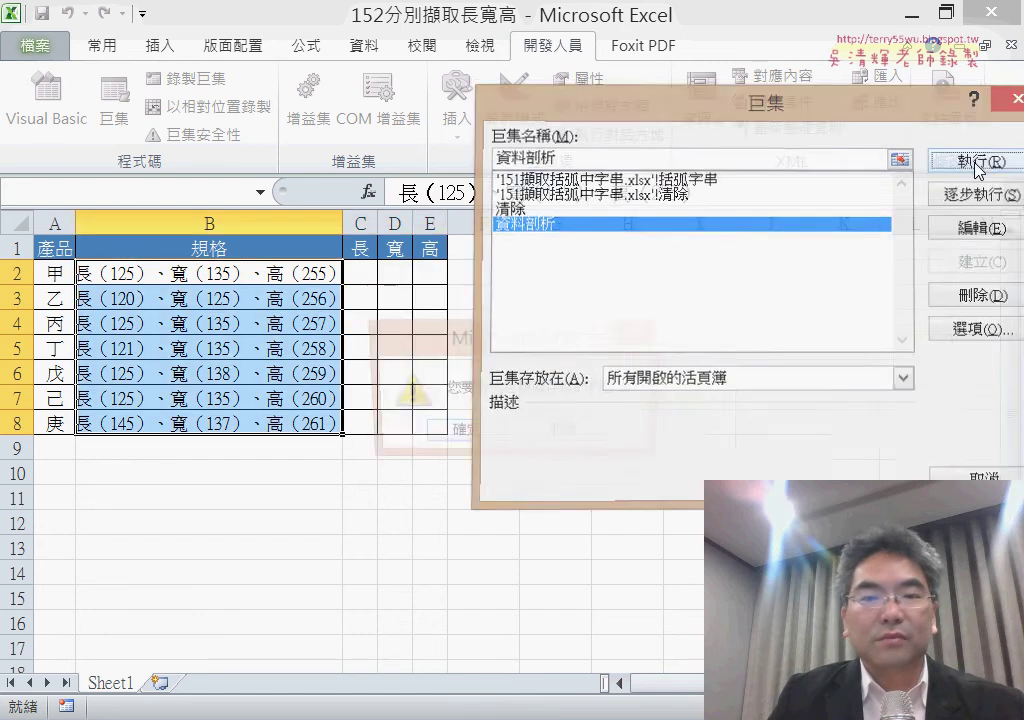
left_click(473, 447)
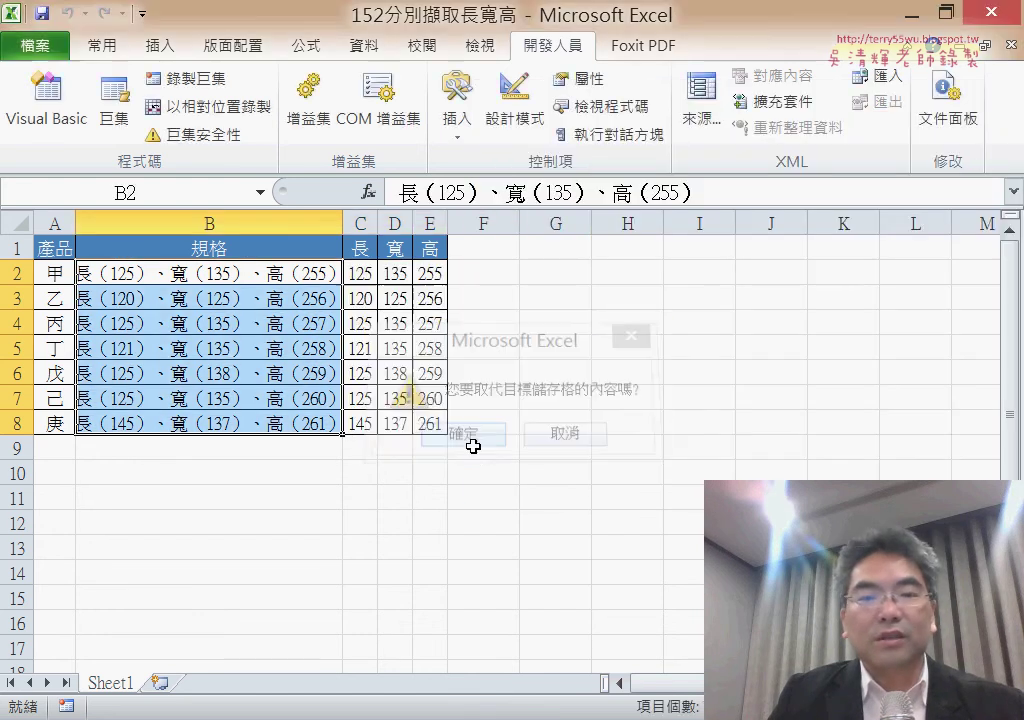
- Run the 清除 macro to empty C2:E8
left_click(114, 120)
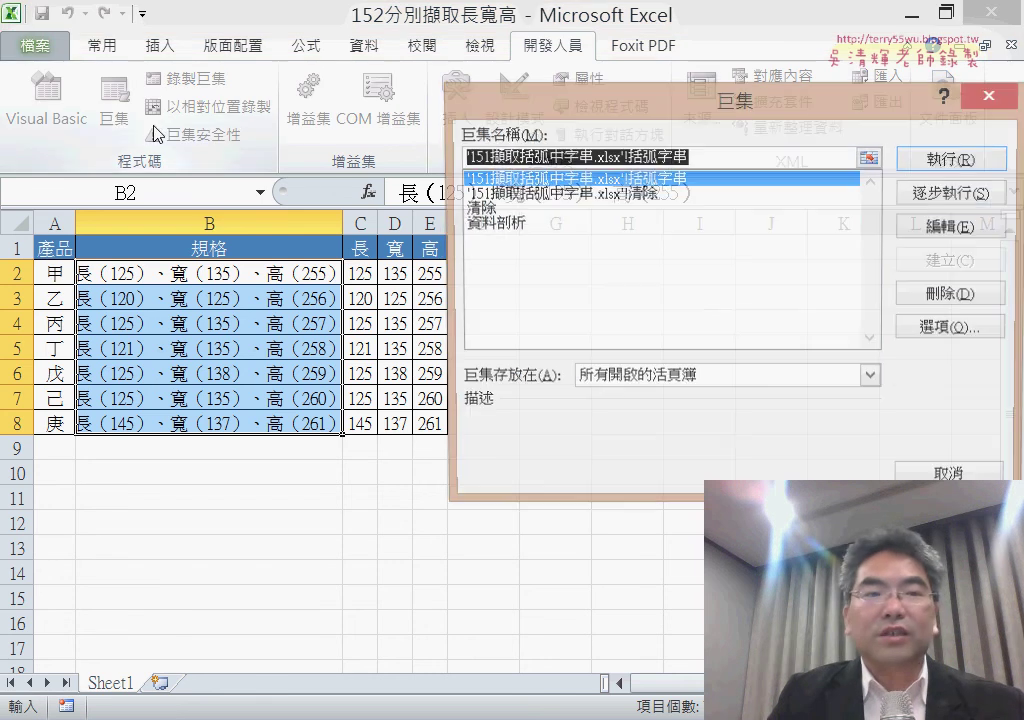
left_click(482, 209)
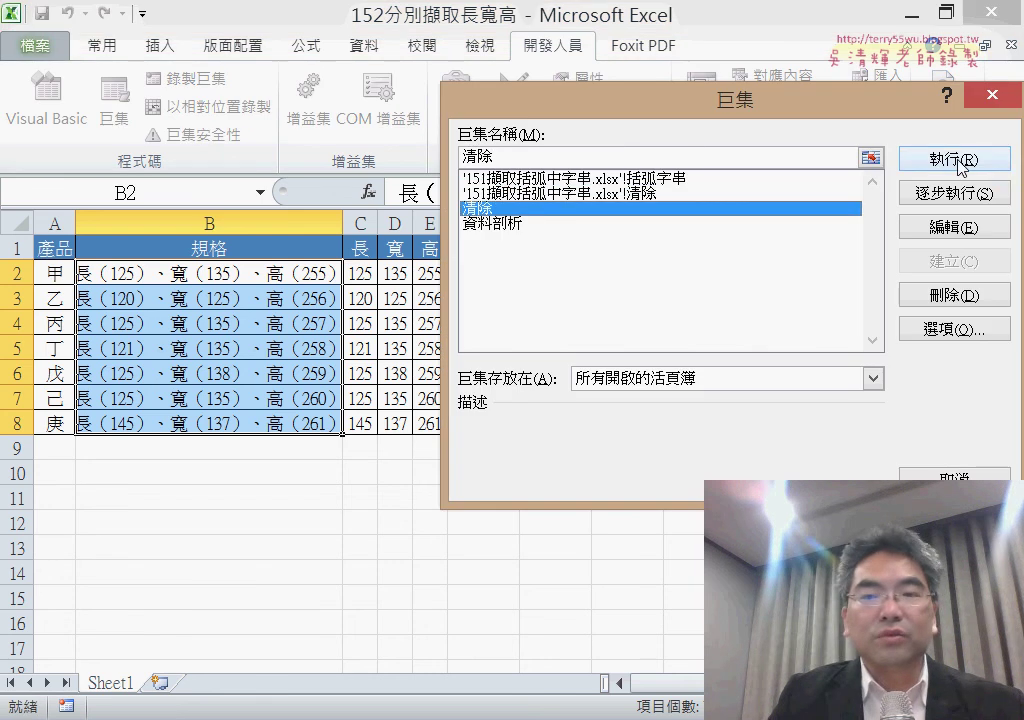
left_click(900, 160)
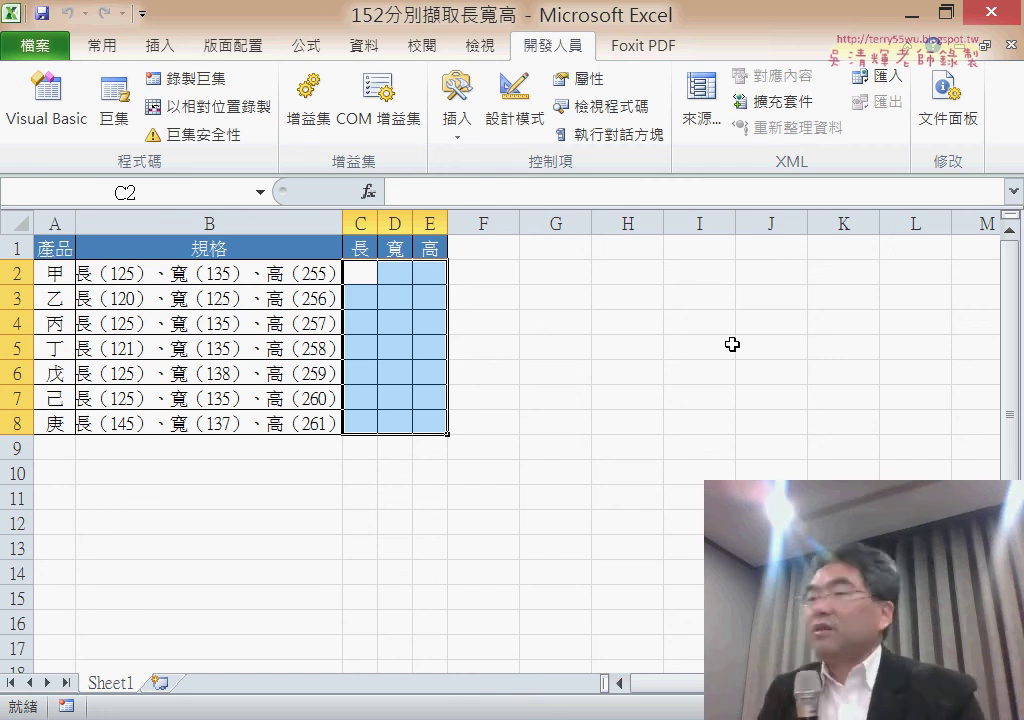
- Review the 資料剖析 macro in the Macros list and close it without running, selecting G4
left_click(113, 118)
left_click(566, 225)
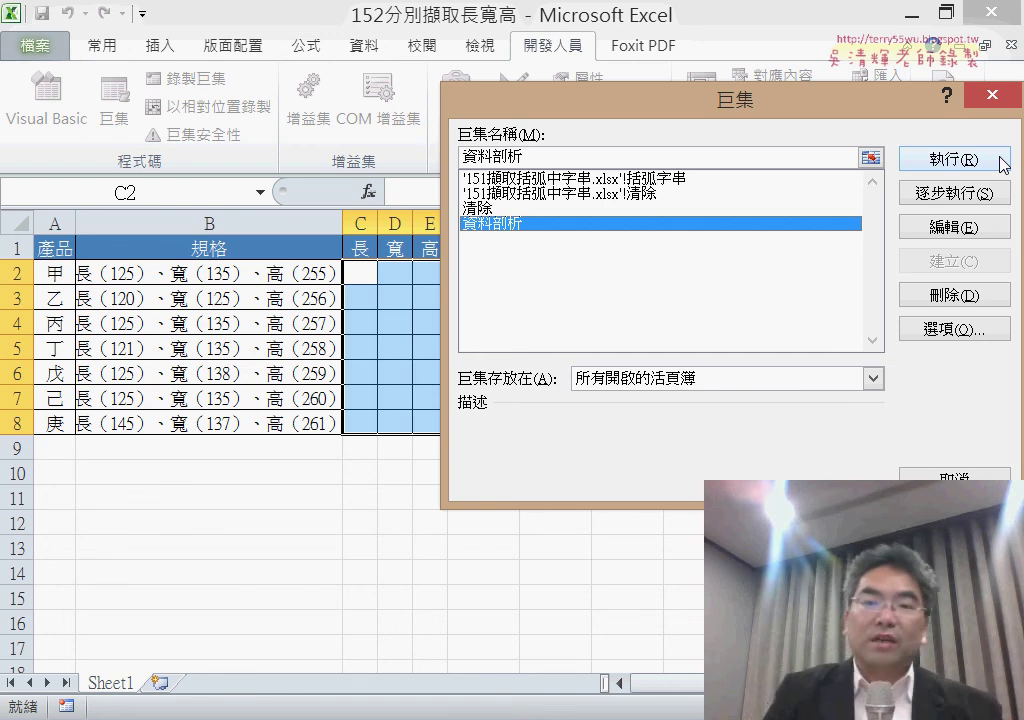
left_click(992, 96)
left_click(574, 318)
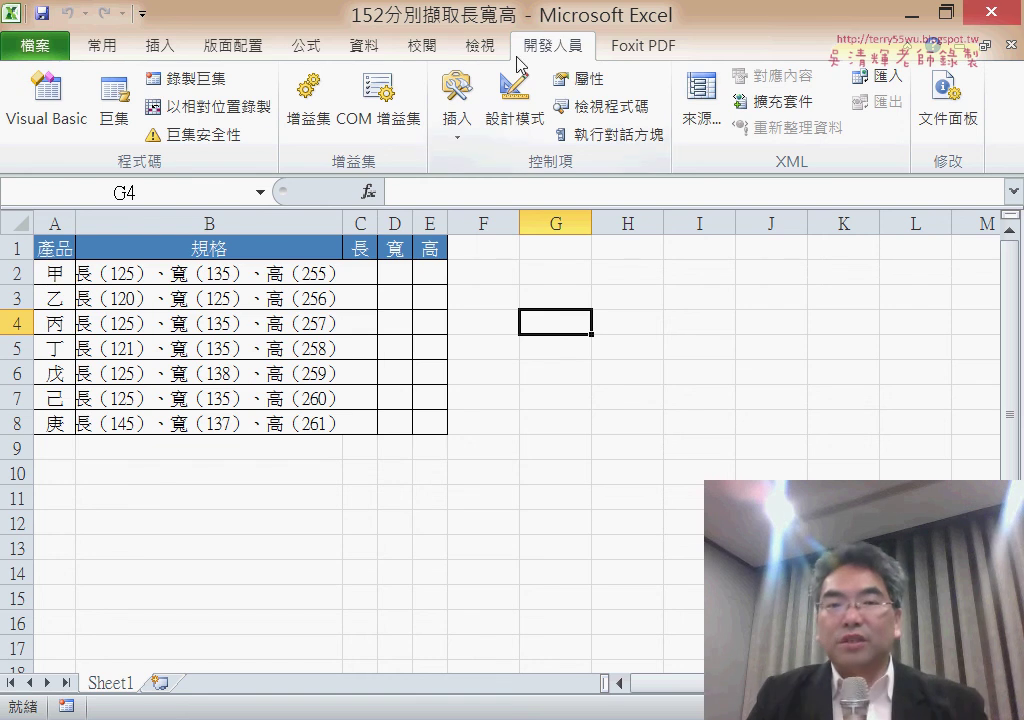
left_click(131, 126)
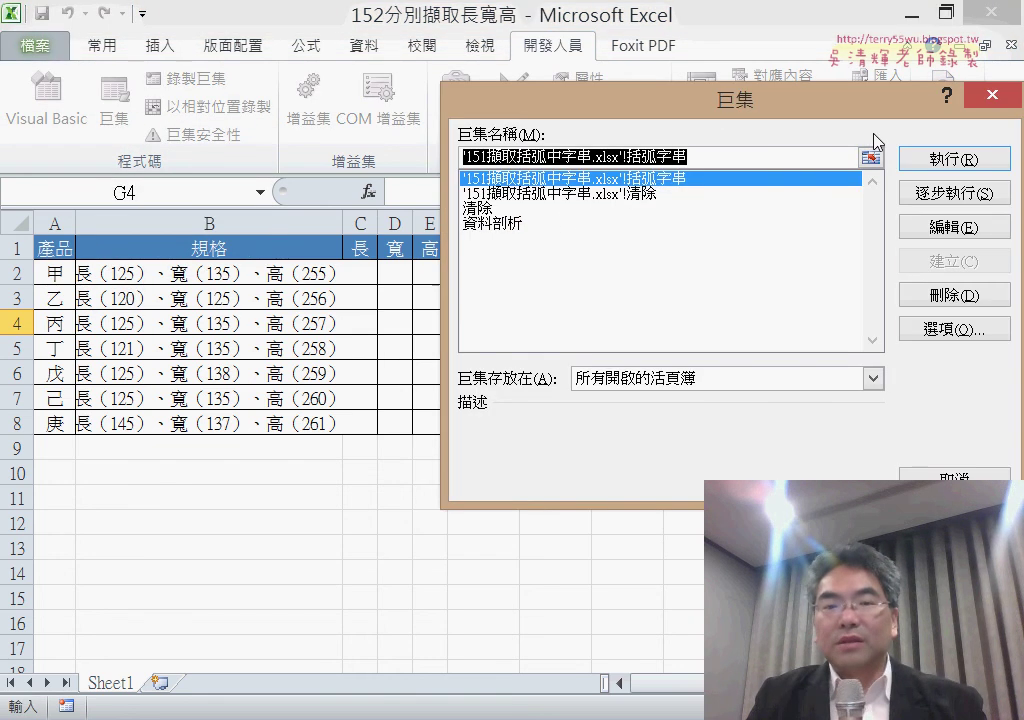
left_click(992, 97)
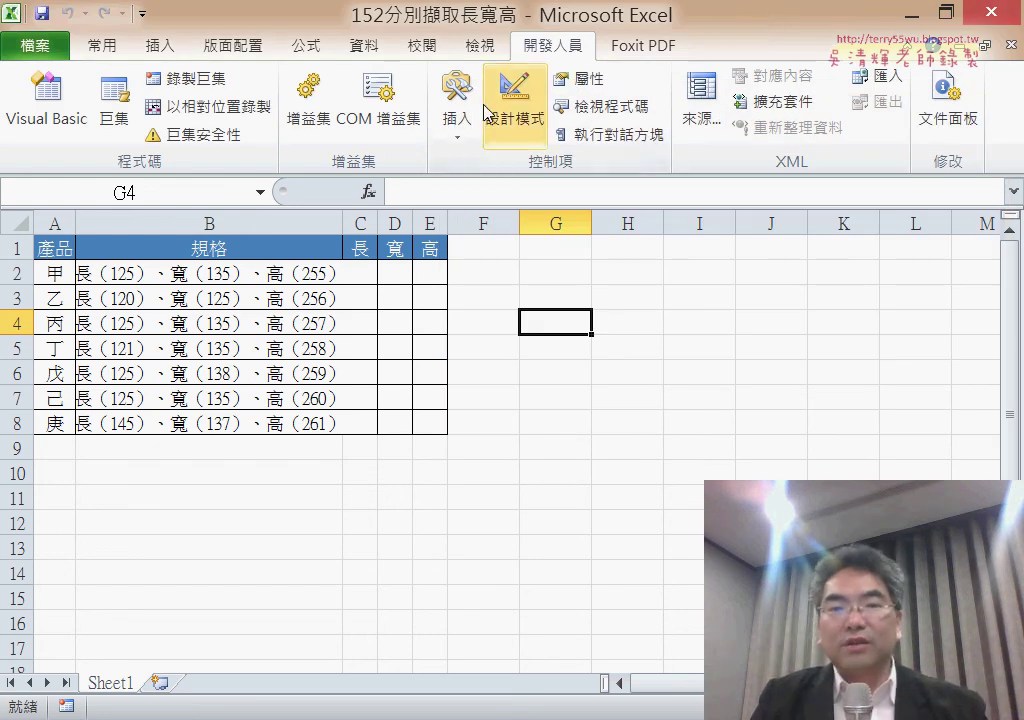
- Insert a Form Controls button drawn across F1:H2 beside the table
left_click(451, 146)
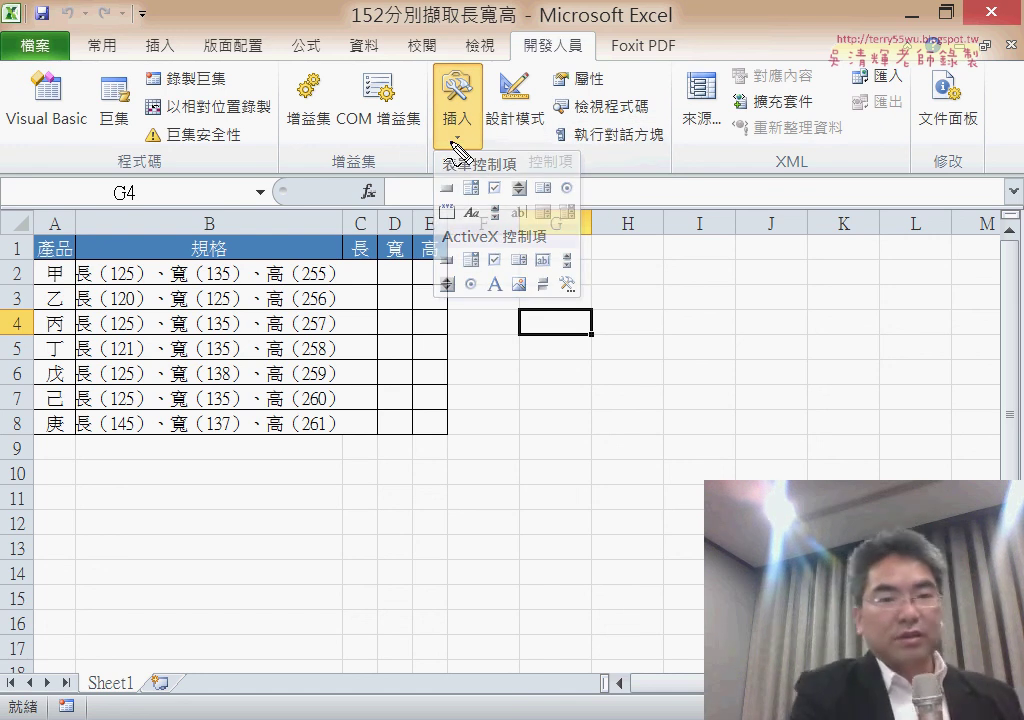
mouse_move(451, 146)
left_mouse_down()
mouse_move(437, 80)
mouse_move(436, 145)
mouse_move(517, 165)
mouse_move(480, 203)
mouse_move(414, 190)
mouse_move(398, 198)
left_mouse_up()
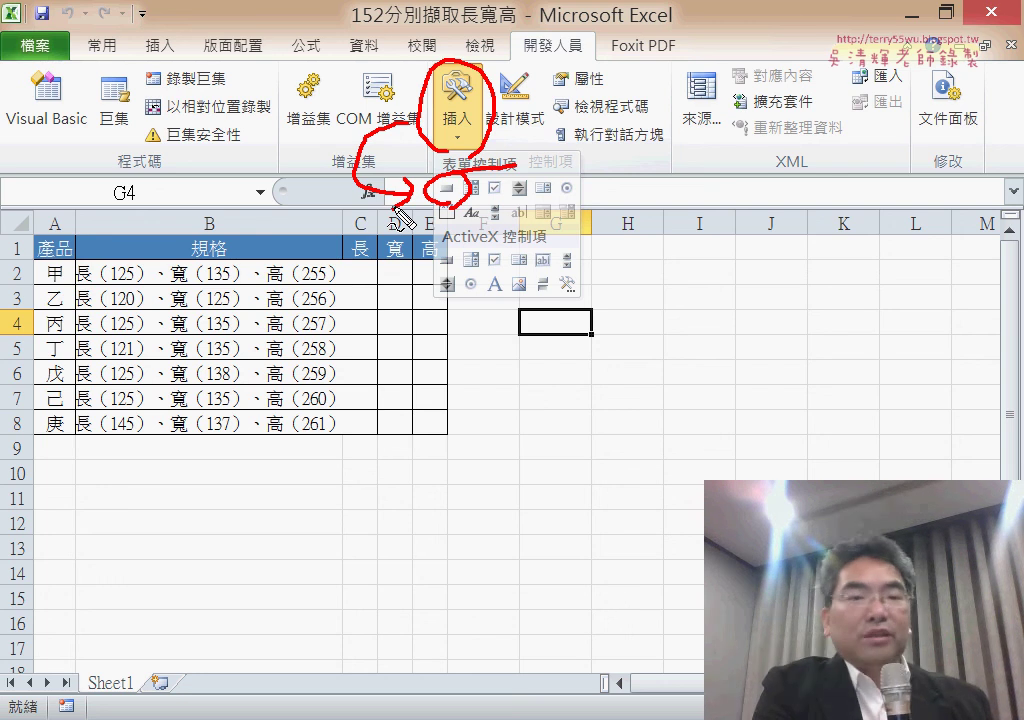
key("Escape")
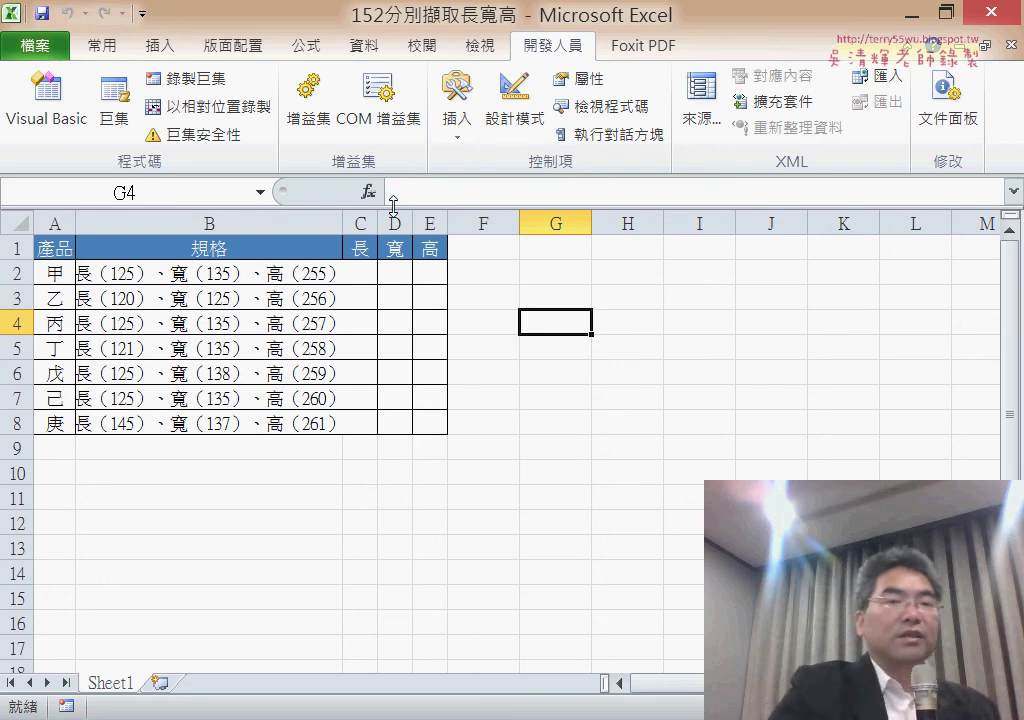
left_click(469, 137)
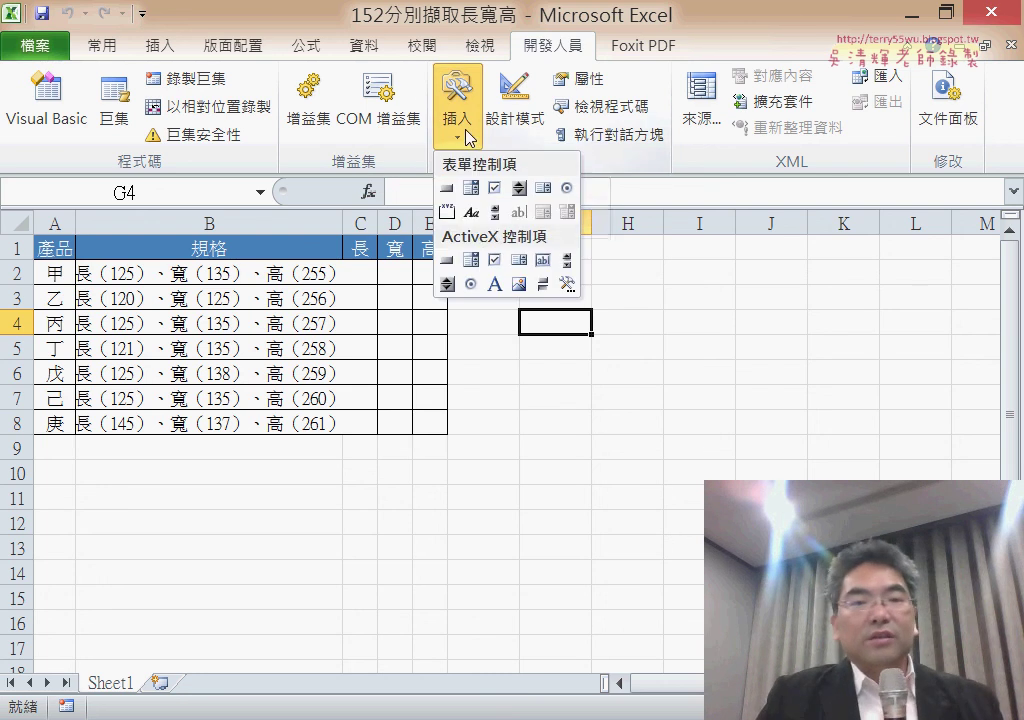
left_click(446, 190)
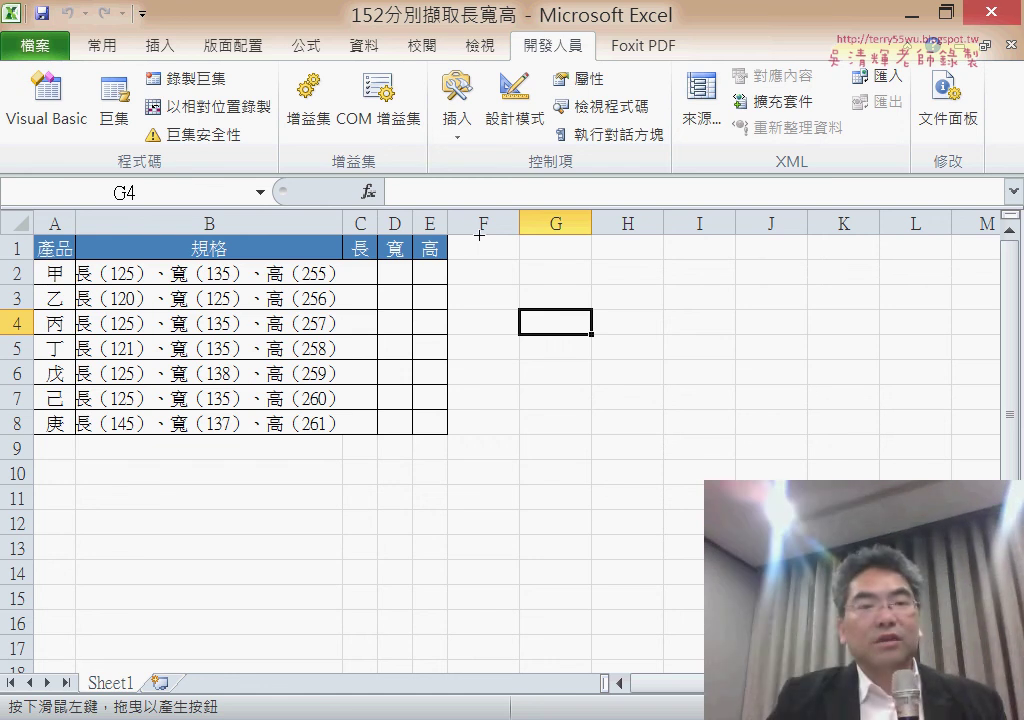
mouse_move(477, 237)
left_mouse_down()
mouse_move(662, 310)
mouse_move(630, 278)
left_mouse_up()
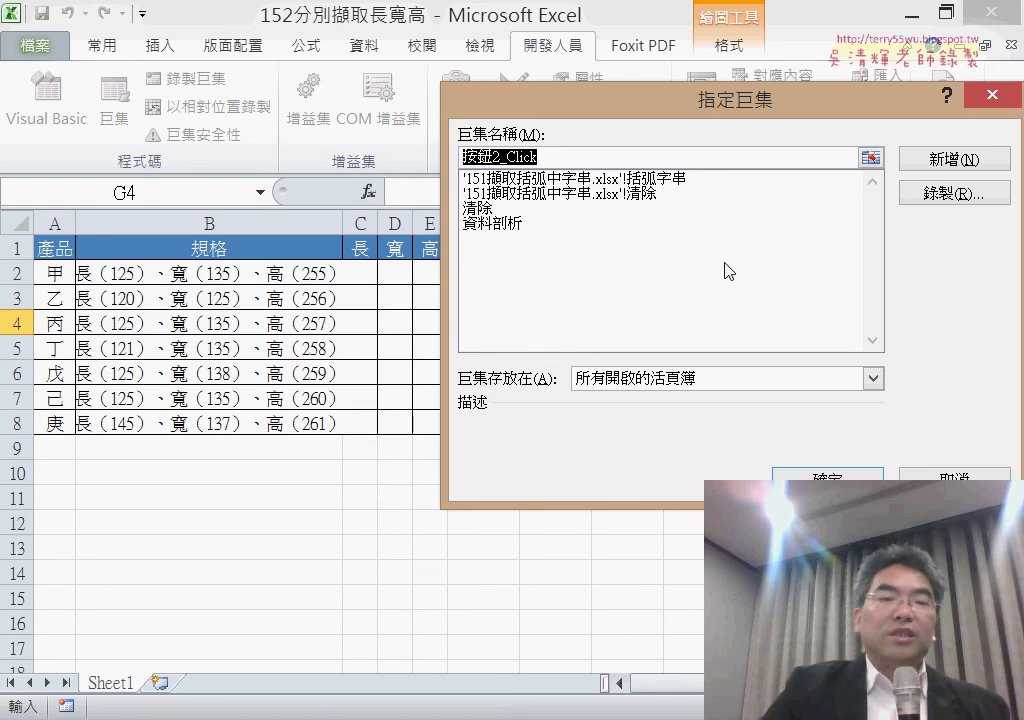
- Assign the 資料剖析 macro to the new button, copying its name
left_click(512, 223)
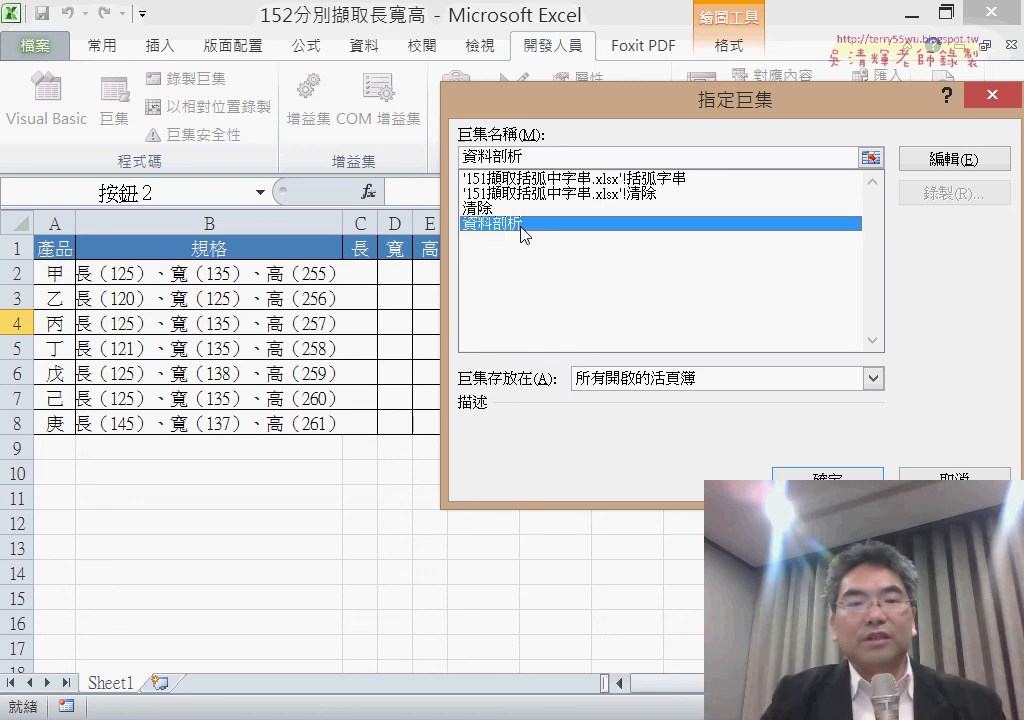
left_click_drag(539, 157, 463, 158)
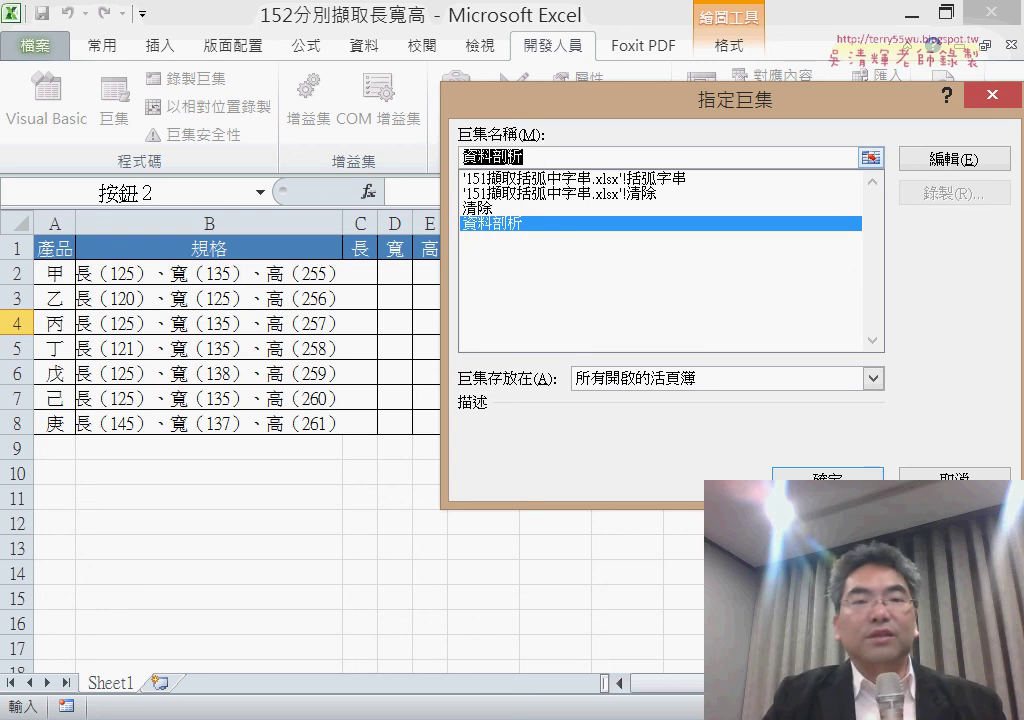
right_click(508, 158)
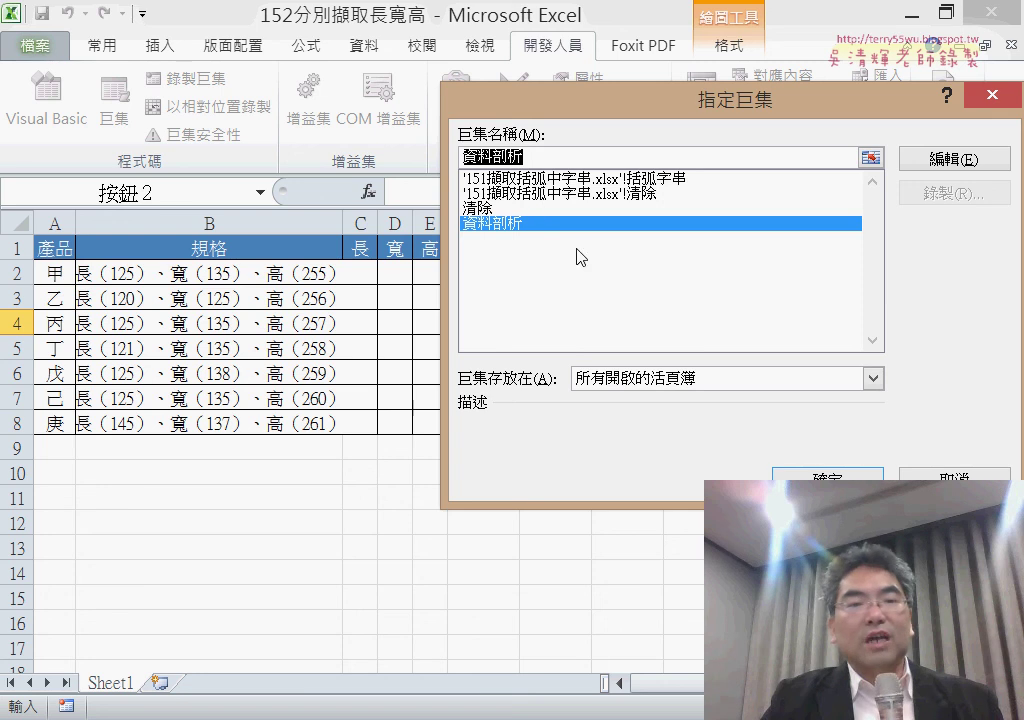
left_click(828, 484)
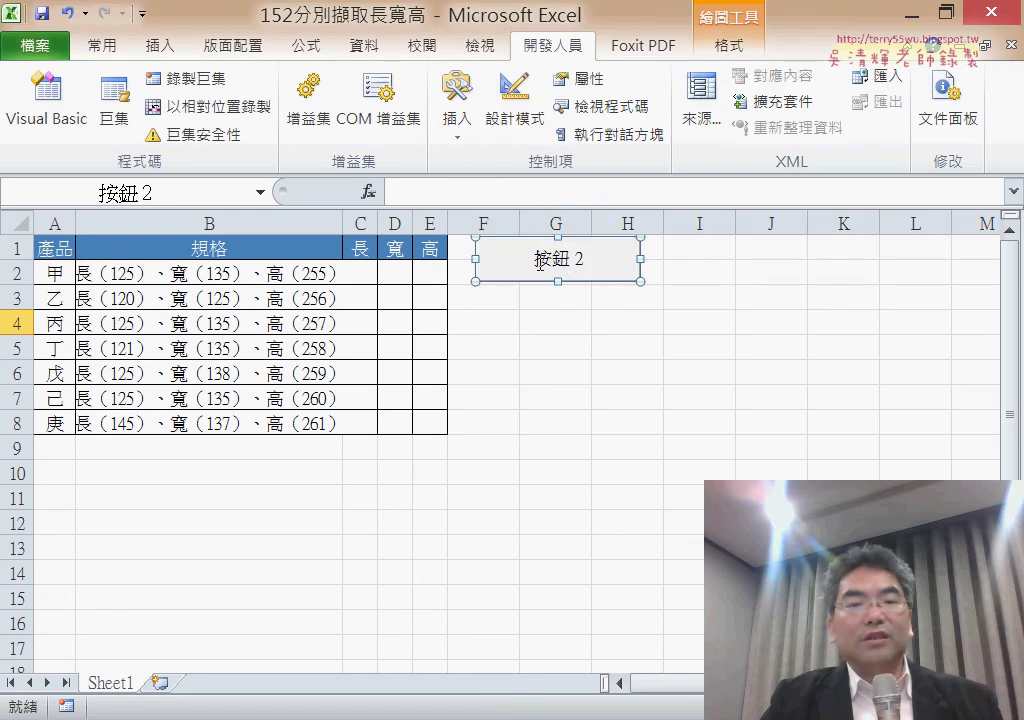
- Replace the button caption 按鈕 2 with 資料剖析
left_click(540, 262)
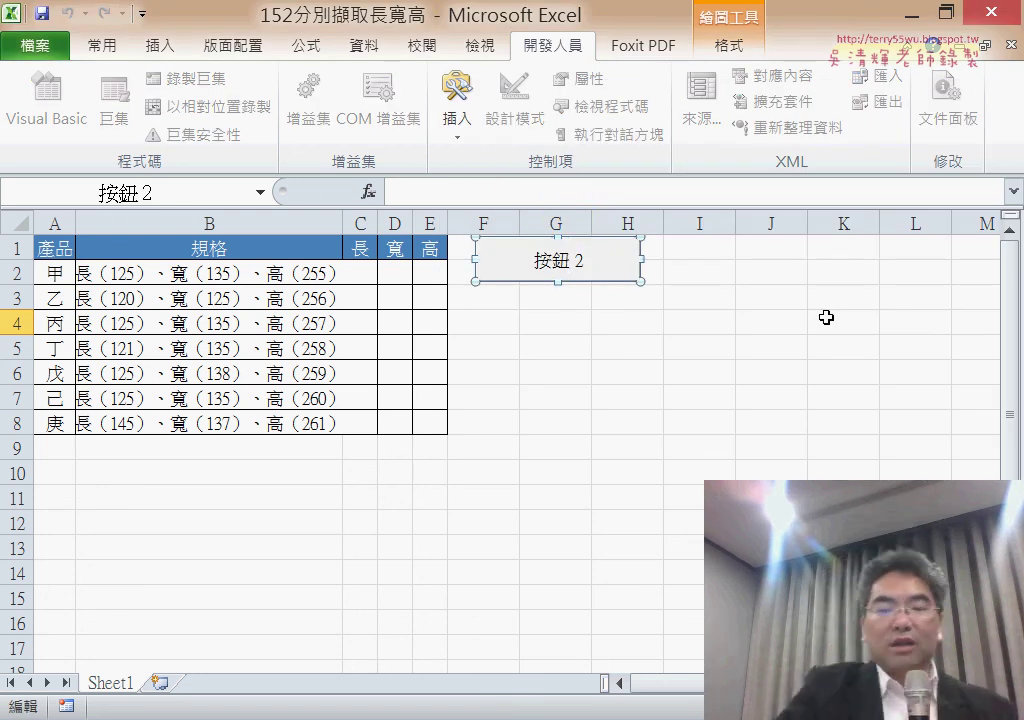
key("Delete")
key("Delete")
key("Delete")
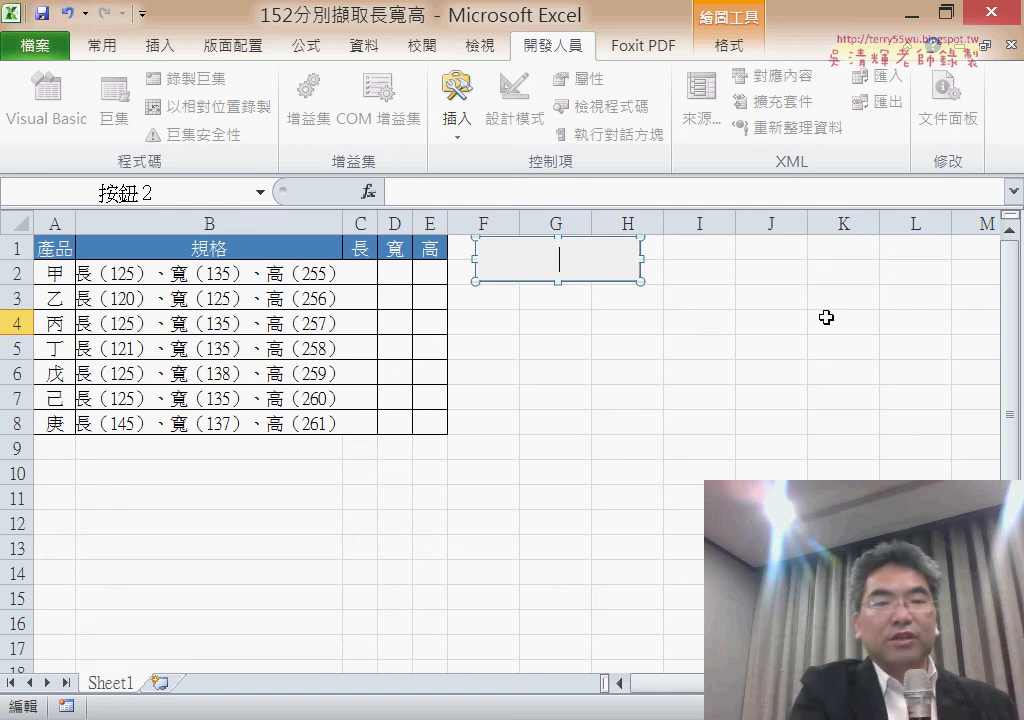
type("資料剖析")
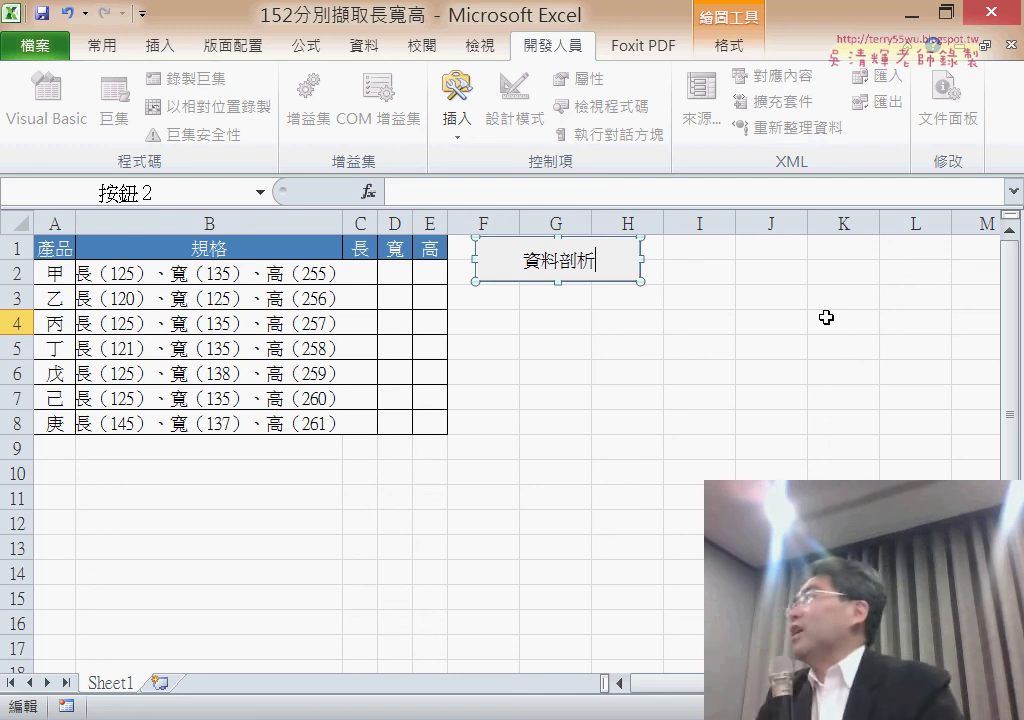
- Click the 資料剖析 button and confirm replacing contents to fill C2:E8 with split dimensions
left_click(812, 332)
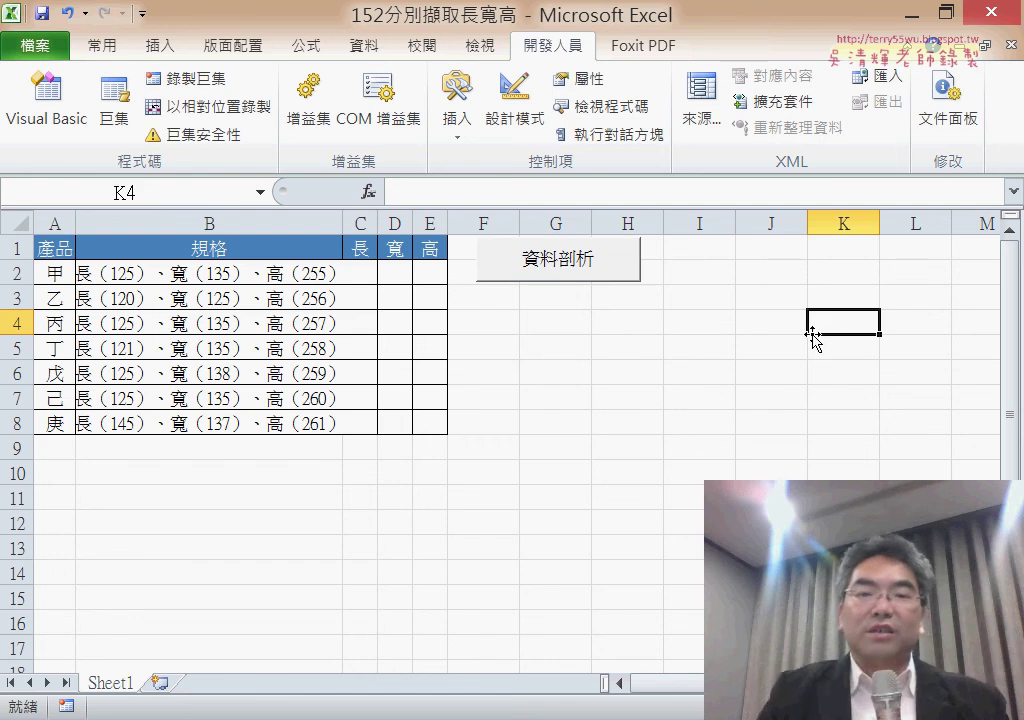
left_click(586, 278)
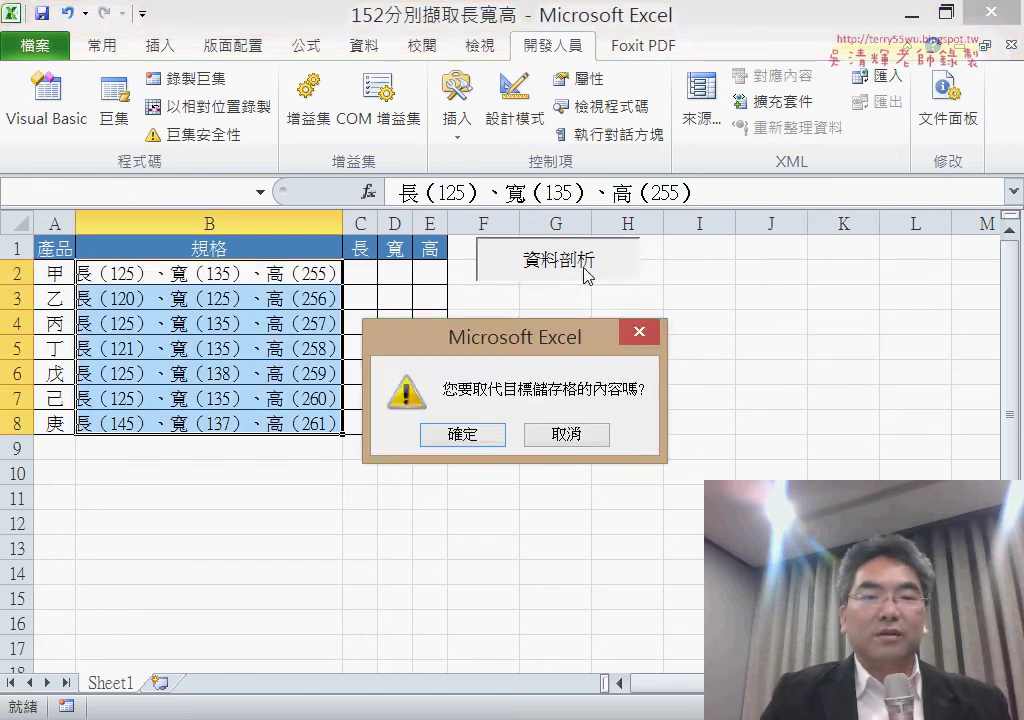
left_click(478, 434)
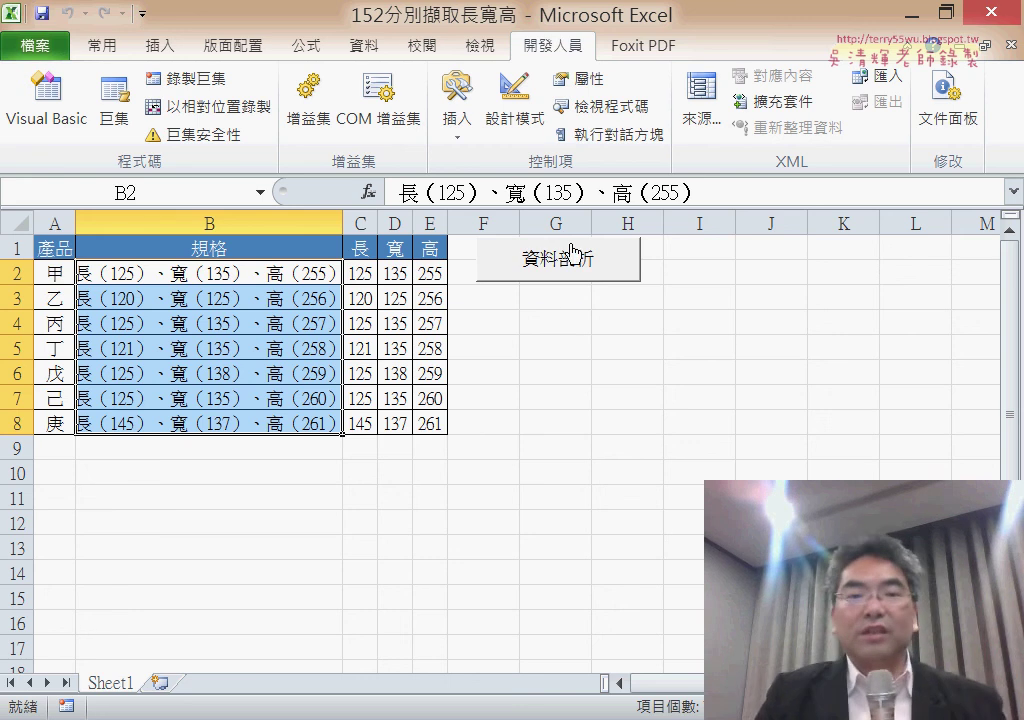
left_click(457, 115)
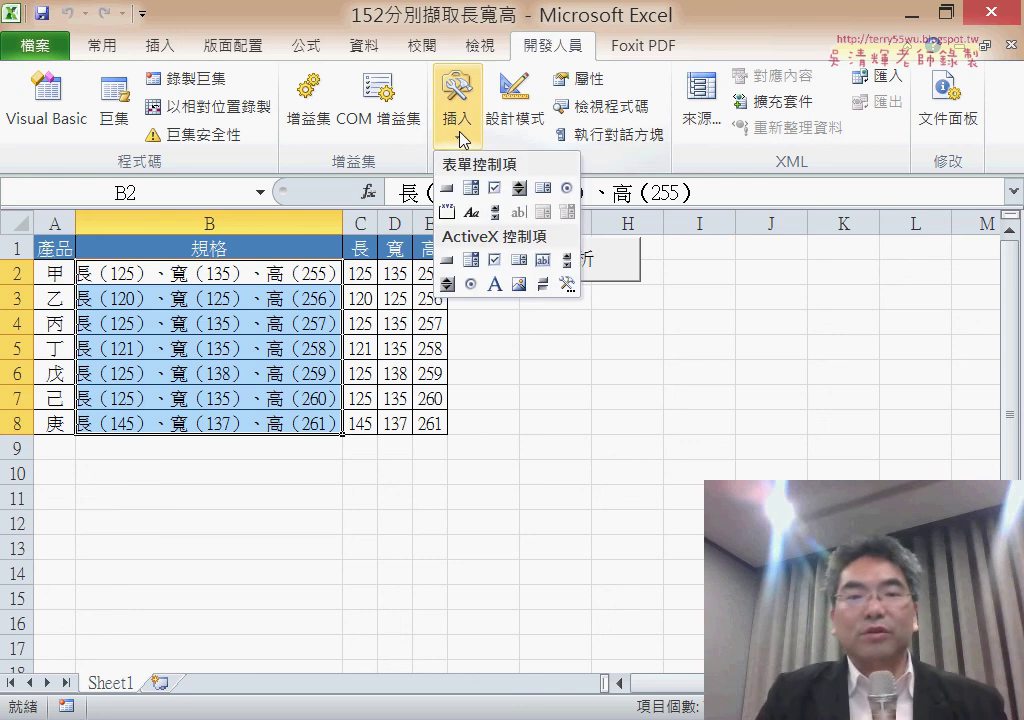
- Draw a second form button below 資料剖析 and assign it the 清除 macro
left_click(448, 189)
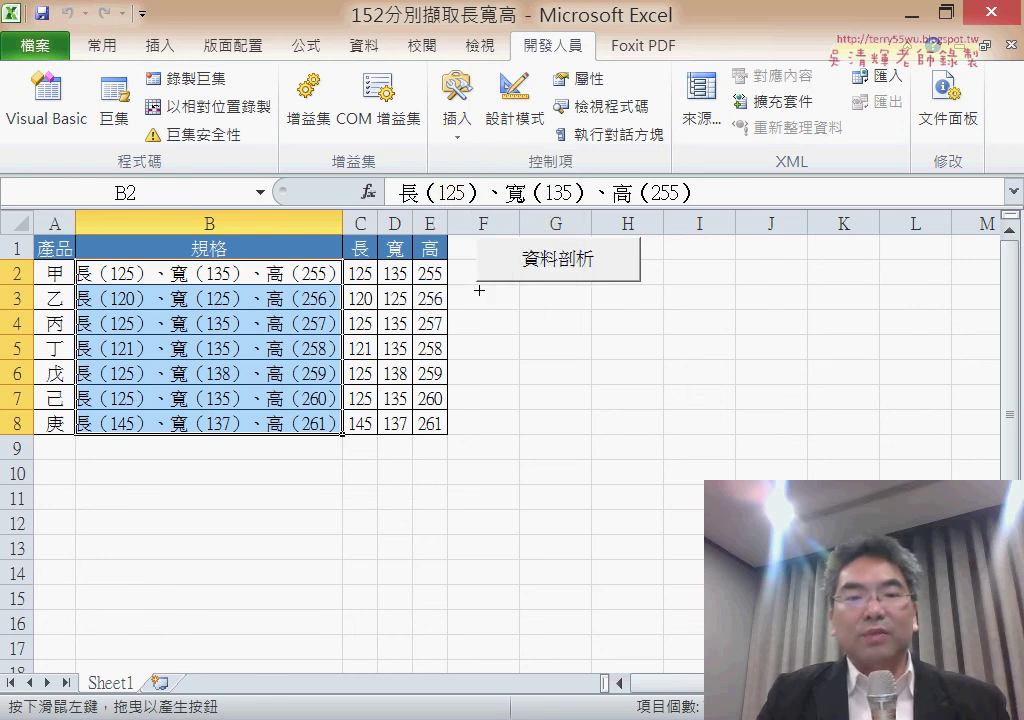
left_click_drag(478, 288, 641, 350)
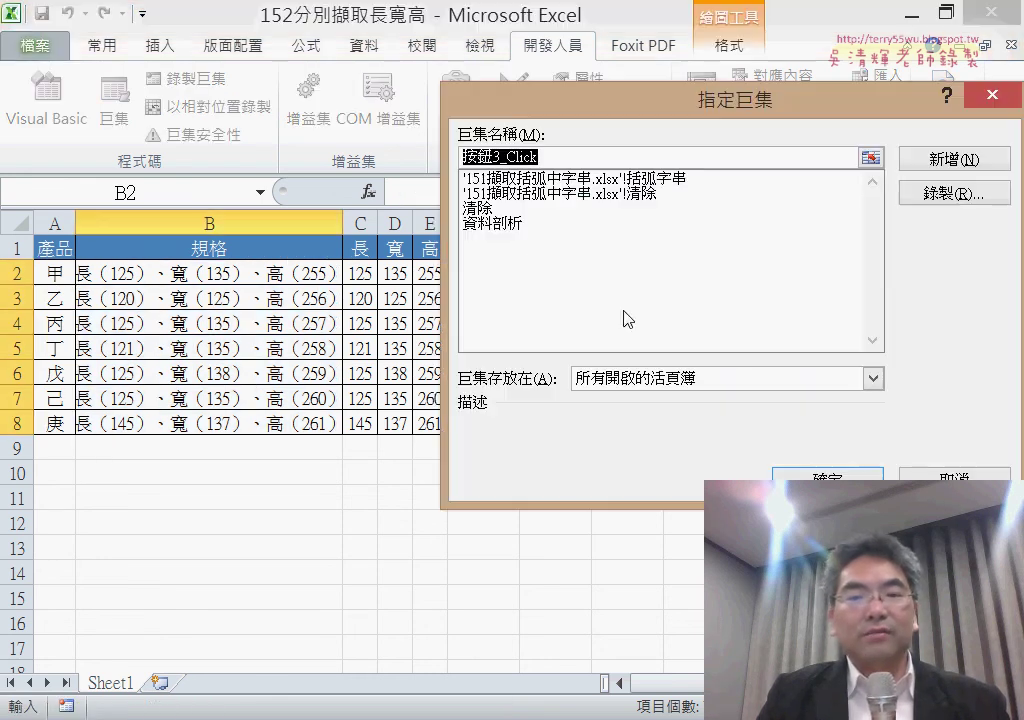
left_click(478, 208)
double_click(513, 158)
right_click(512, 158)
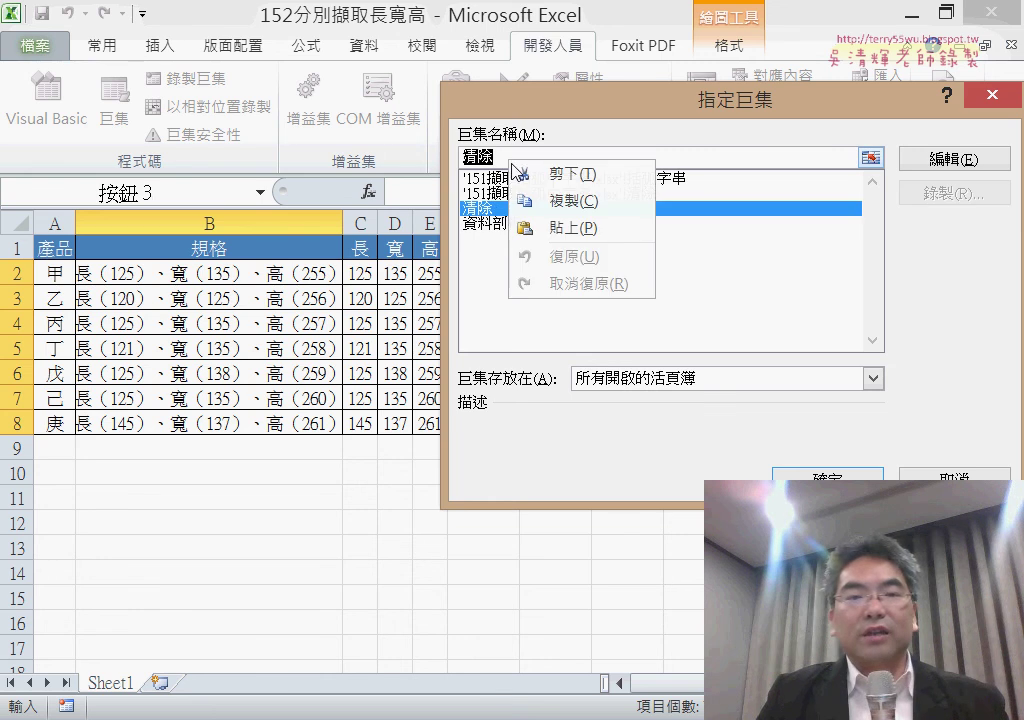
left_click(556, 199)
key("Return")
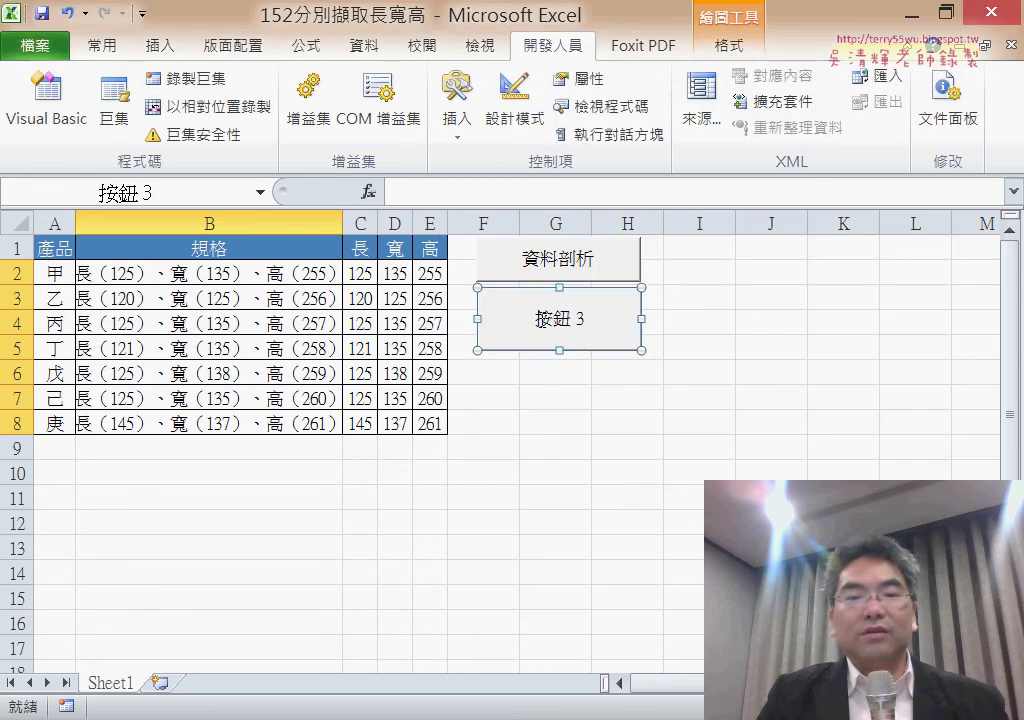
- Replace the second button's caption 按鈕 3 with 清除
left_click(541, 319)
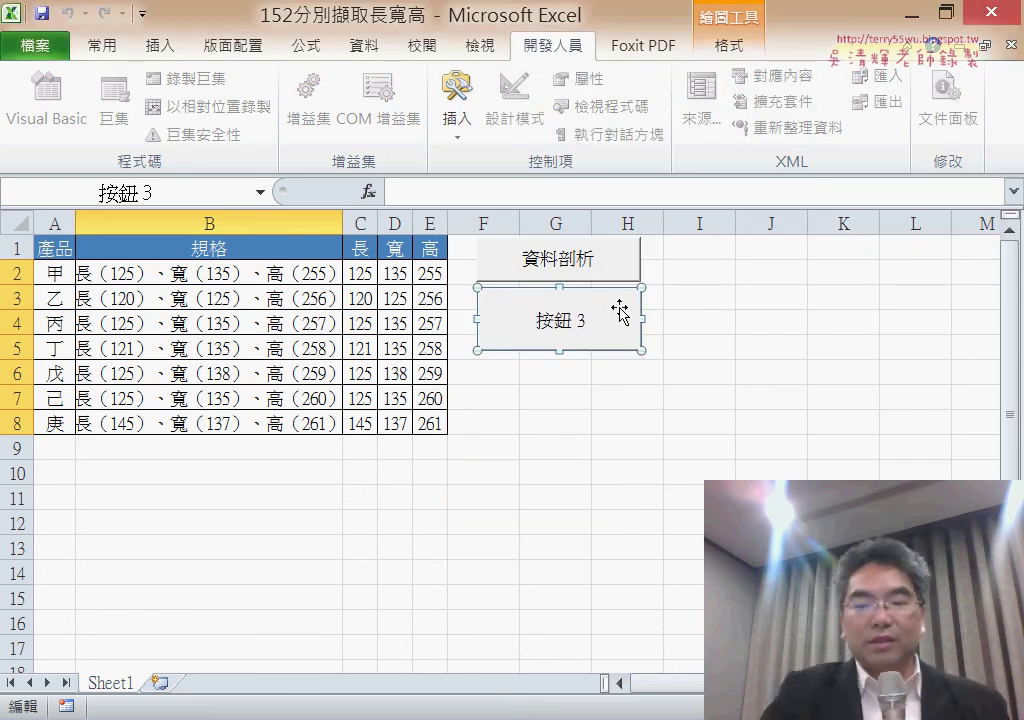
key("BackSpace")
key("BackSpace")
key("BackSpace")
key("Delete")
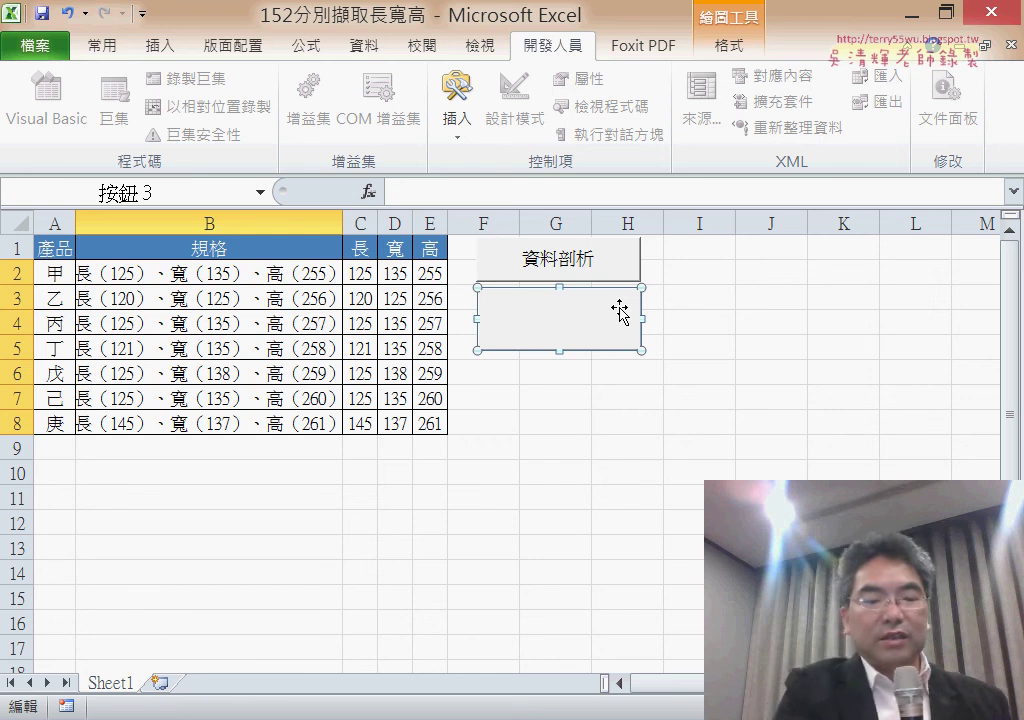
type("清除")
left_click(671, 425)
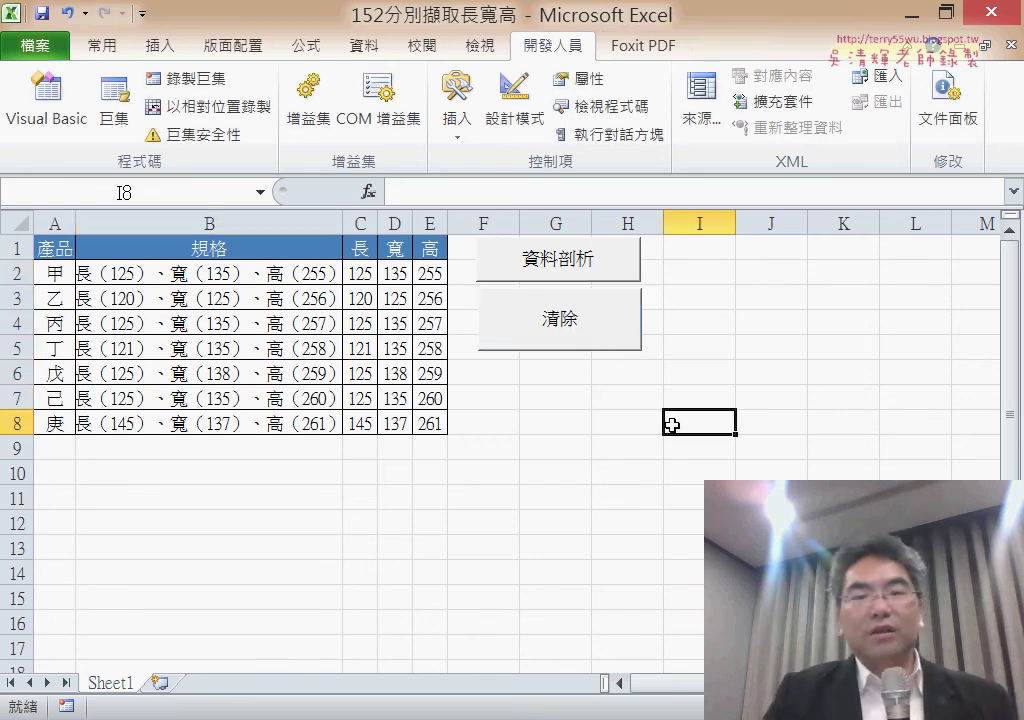
left_click(588, 345)
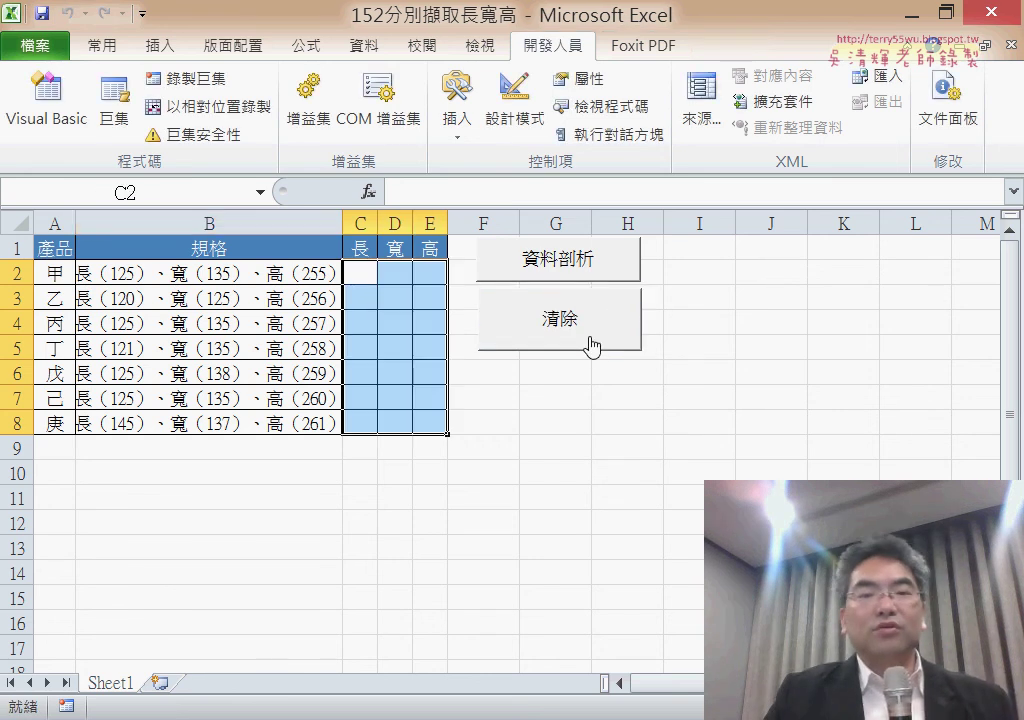
left_click(581, 259)
left_click(441, 434)
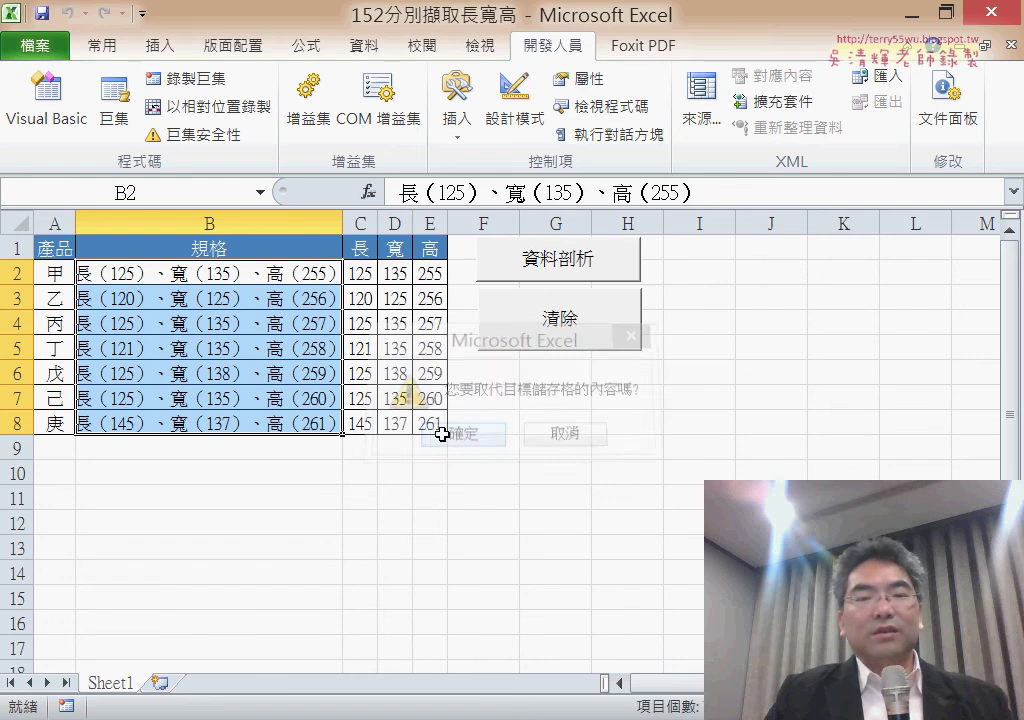
left_click(496, 338)
left_click(569, 261)
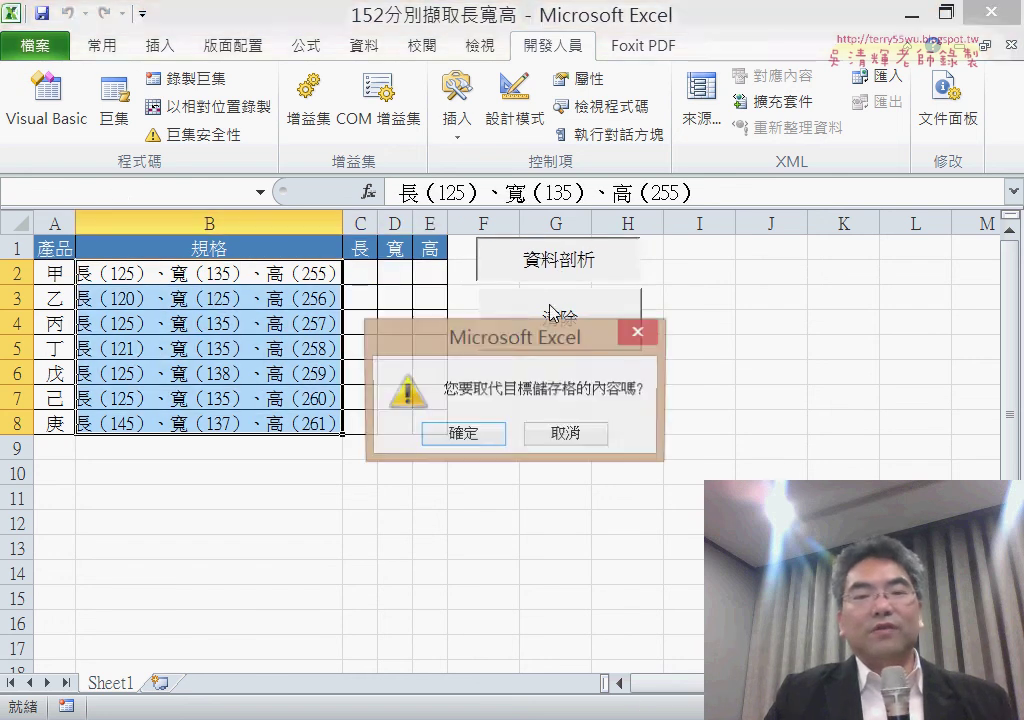
left_click(467, 437)
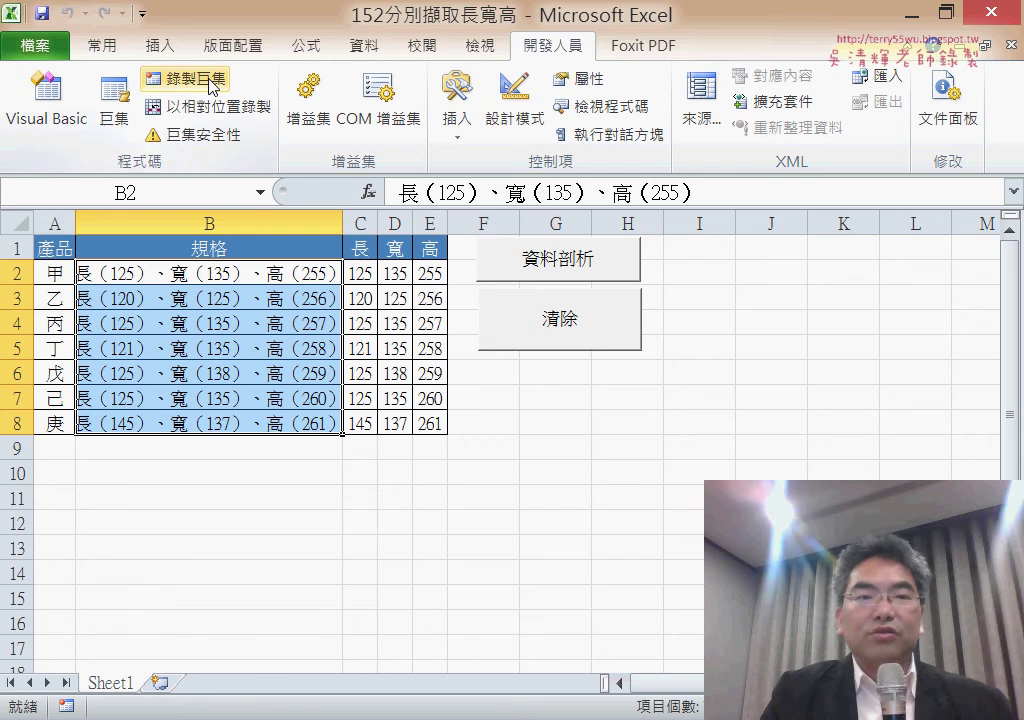
- Review the 清除 and 資料剖析 macros, close the list, select J4, and open the Insert controls gallery
left_click(115, 115)
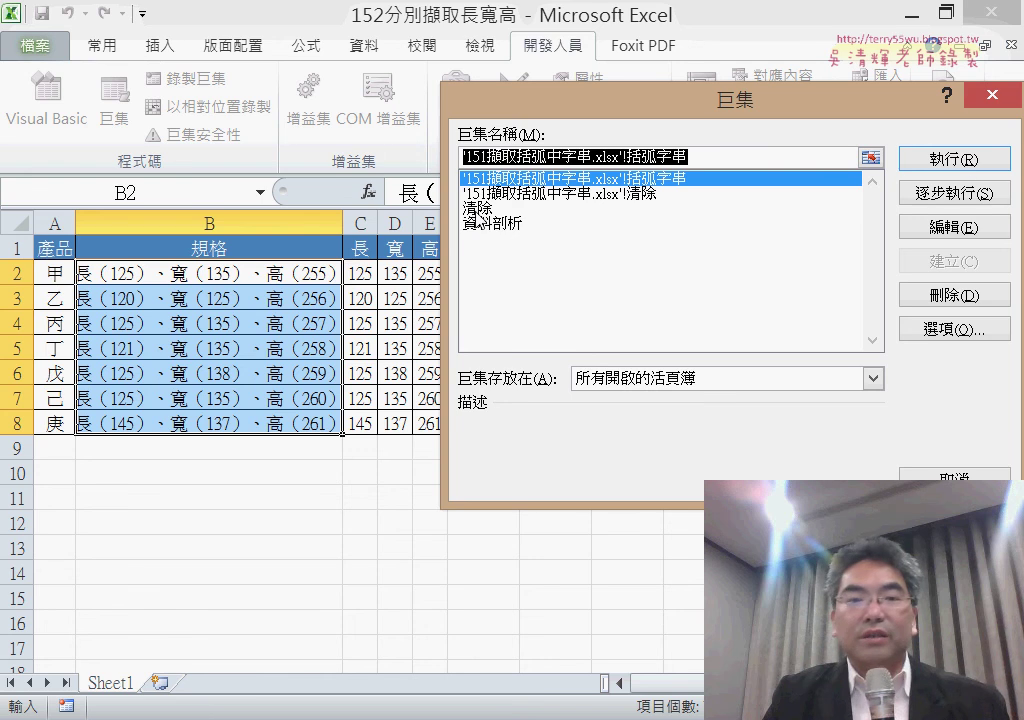
left_click(503, 209)
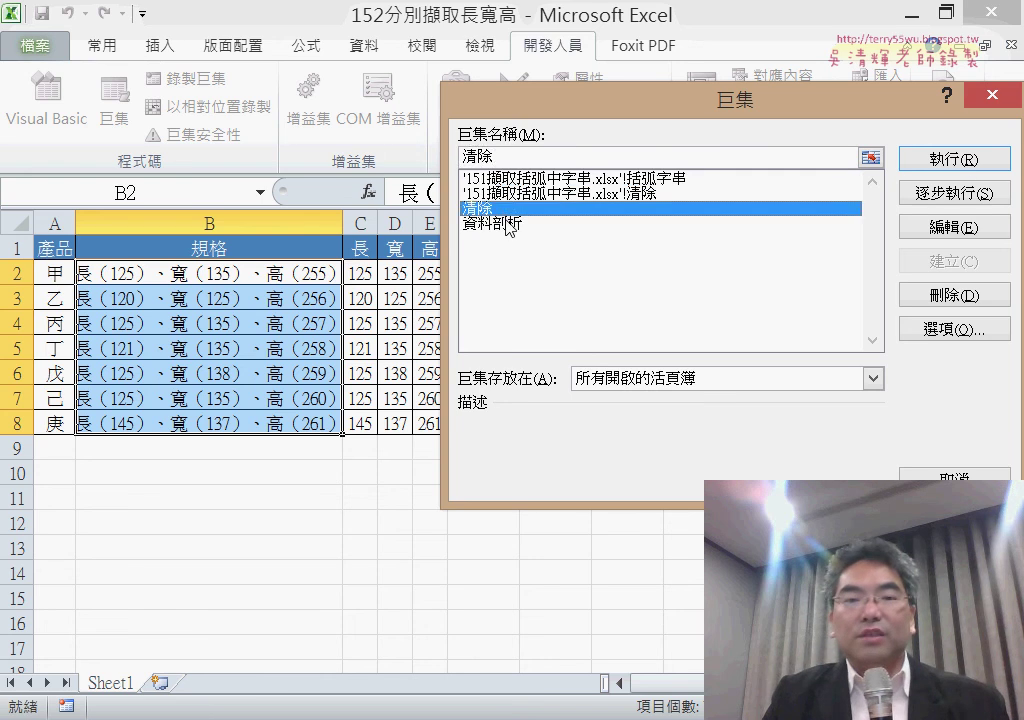
left_click(507, 223)
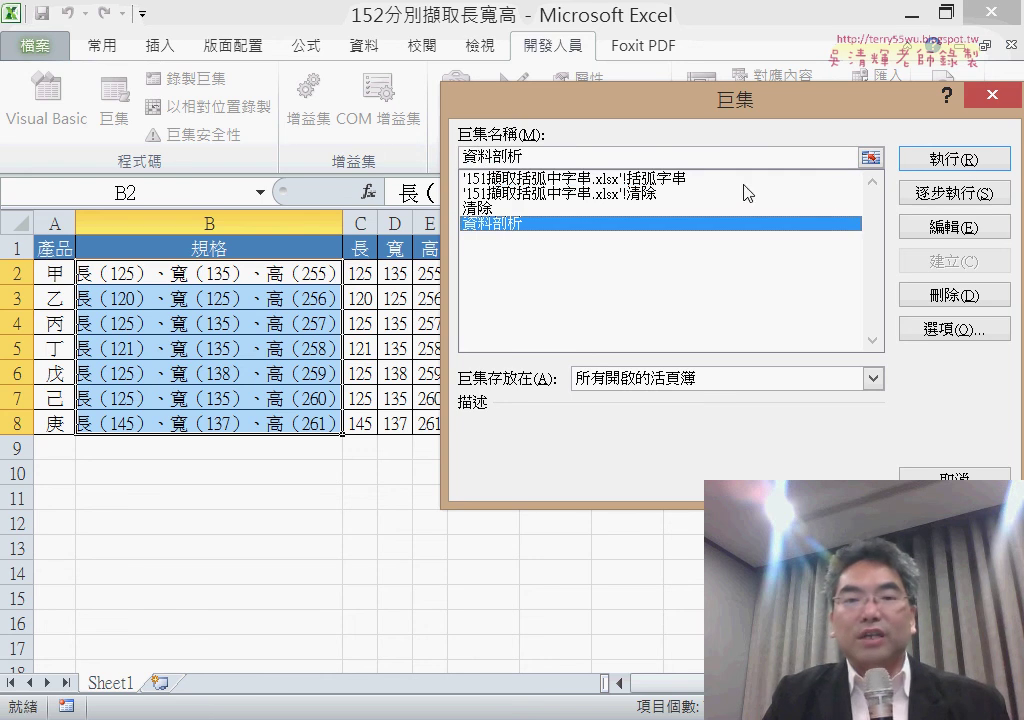
left_click(988, 100)
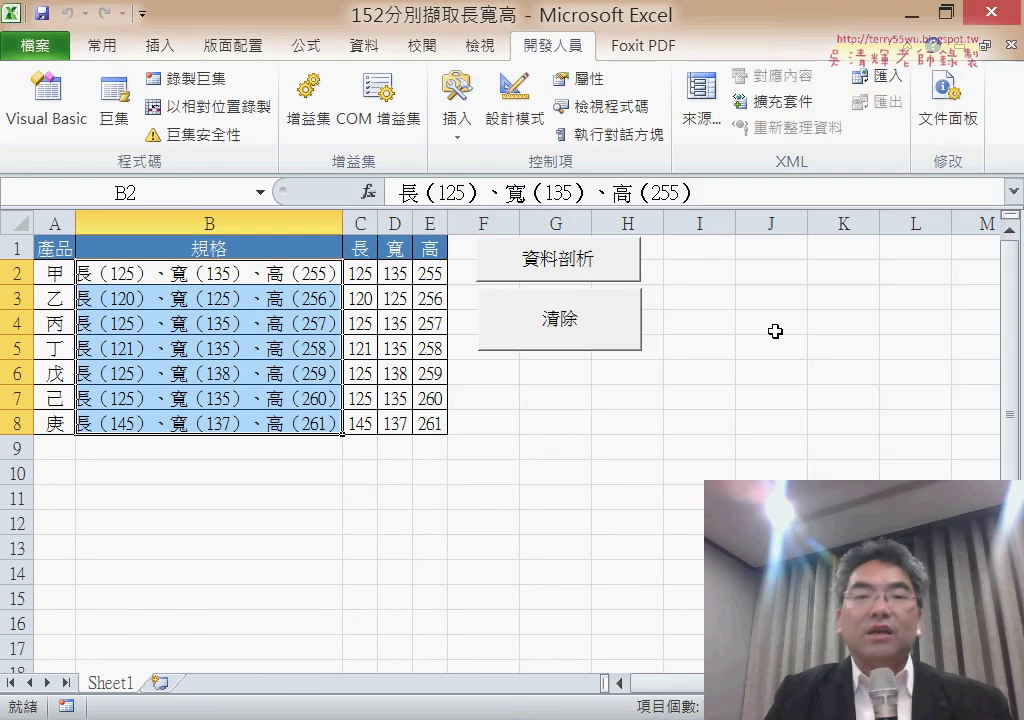
left_click(773, 328)
left_click(457, 128)
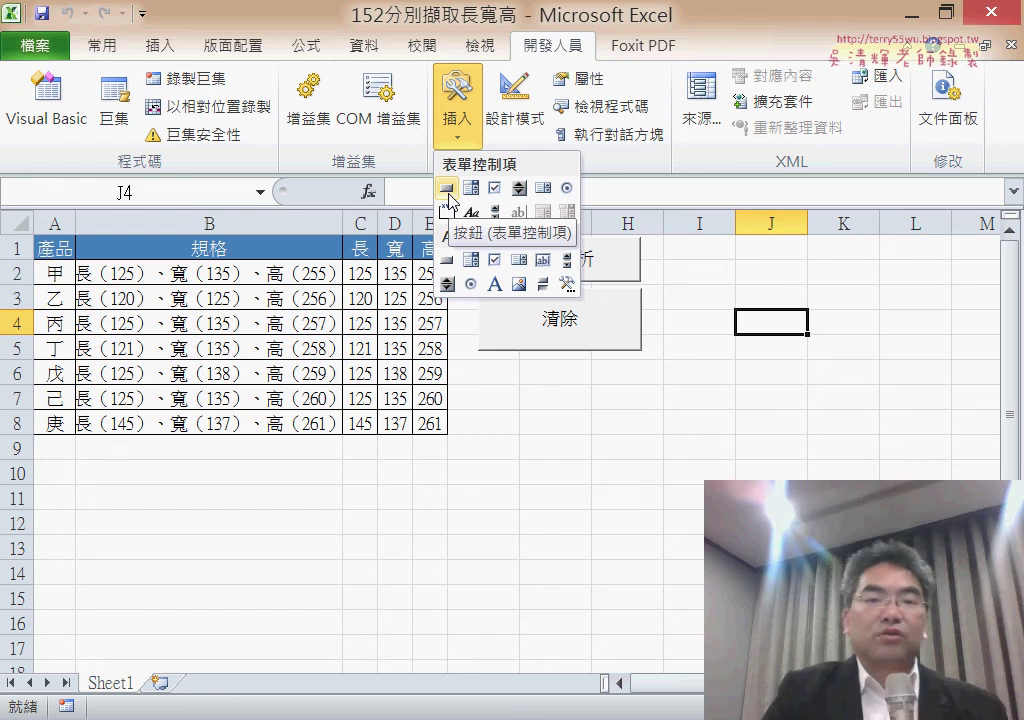
- Close the controls gallery, then run 清除 and 資料剖析, accepting the replace prompt to refill 長, 寬, 高
left_click(447, 188)
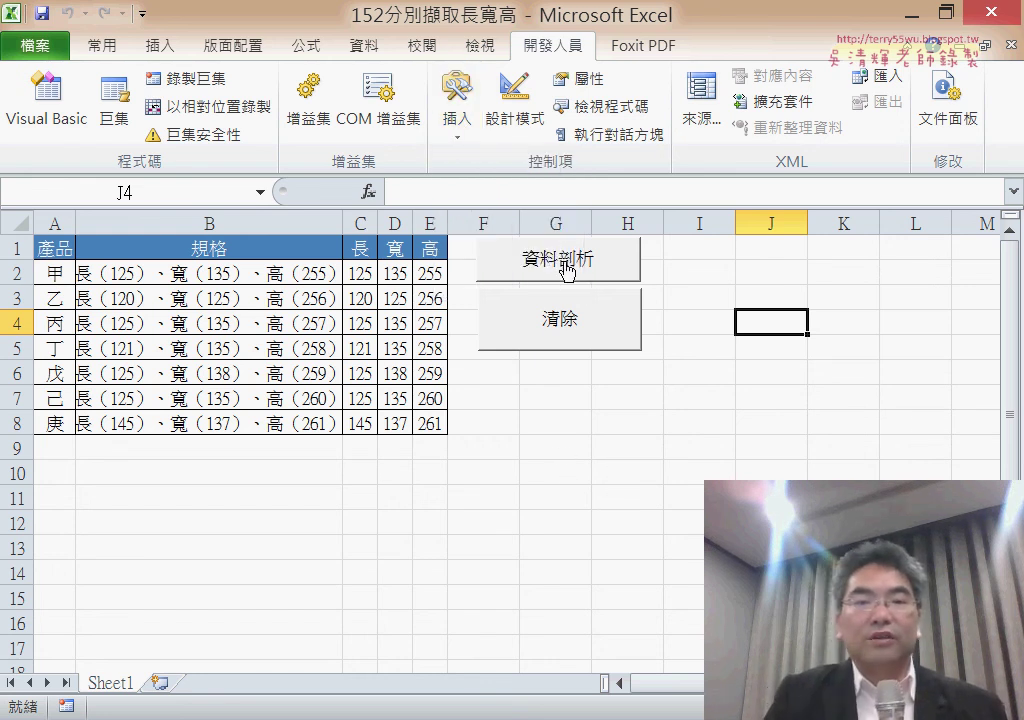
left_click(578, 313)
left_click(573, 265)
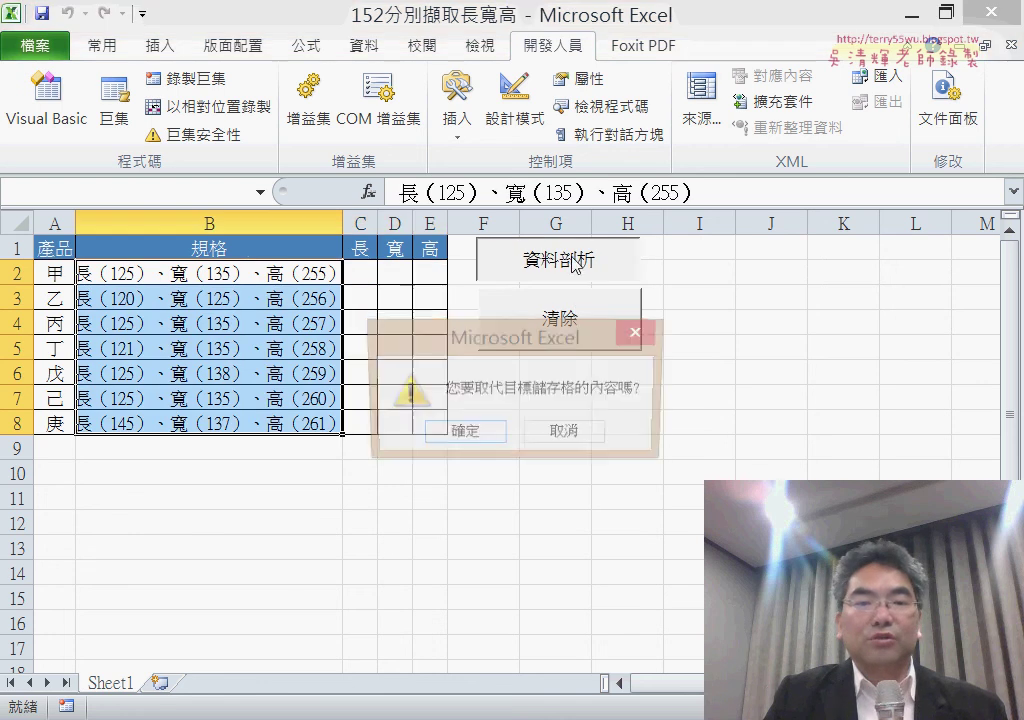
left_click(463, 437)
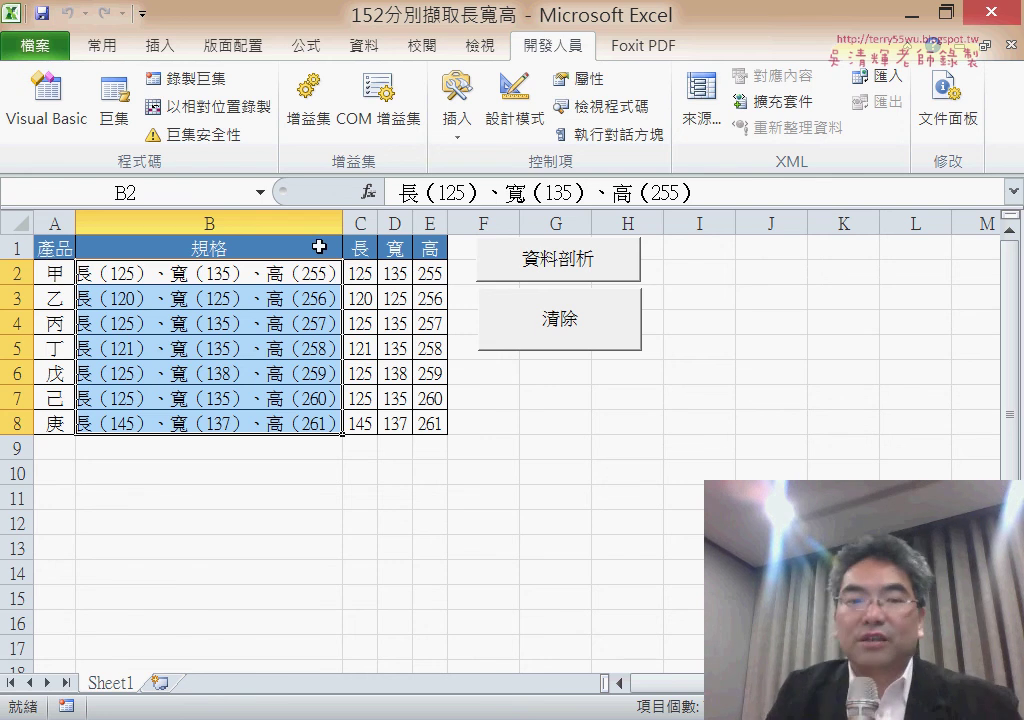
- Select the 資料剖析 macro in the Macros list and open its Module2 code for editing
left_click(105, 104)
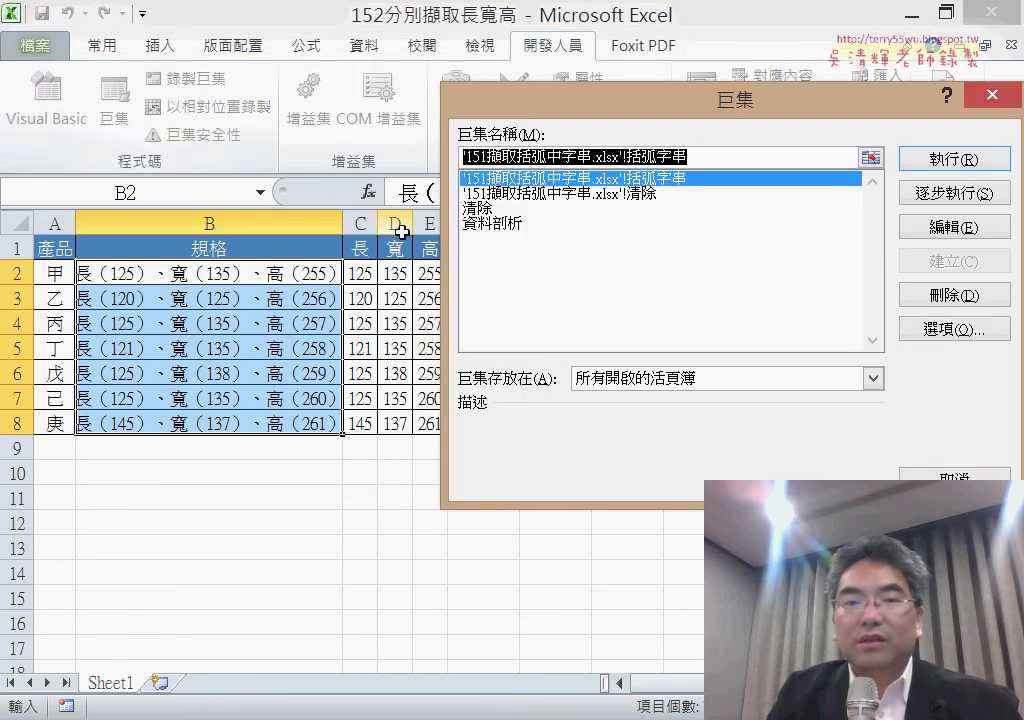
left_click(516, 224)
left_click_drag(603, 105, 301, 115)
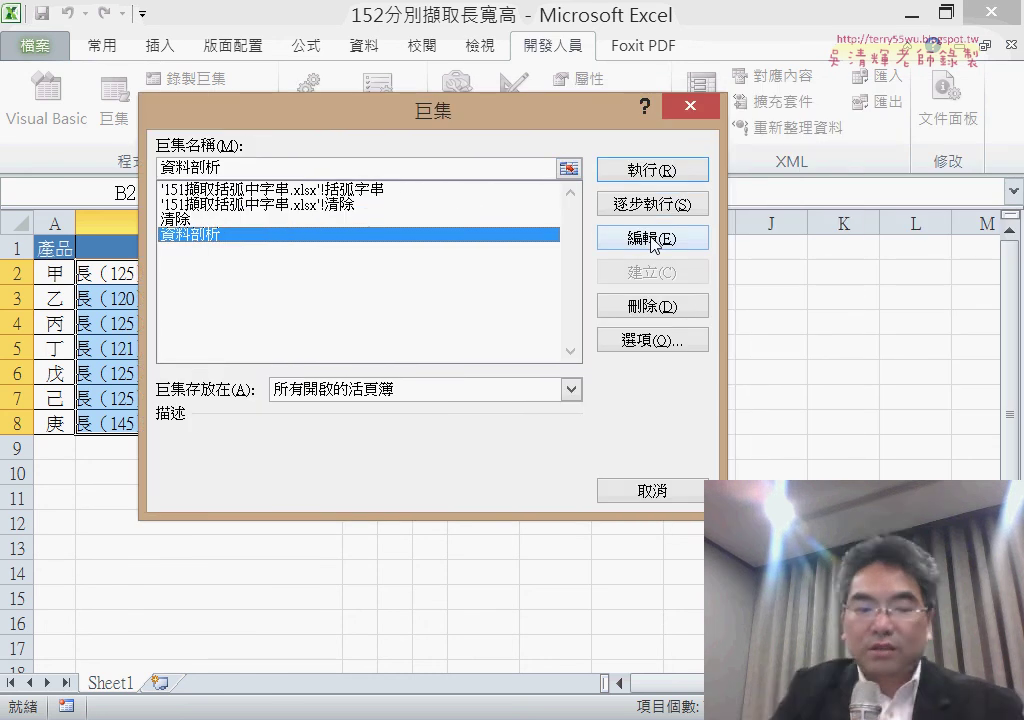
left_click(652, 238)
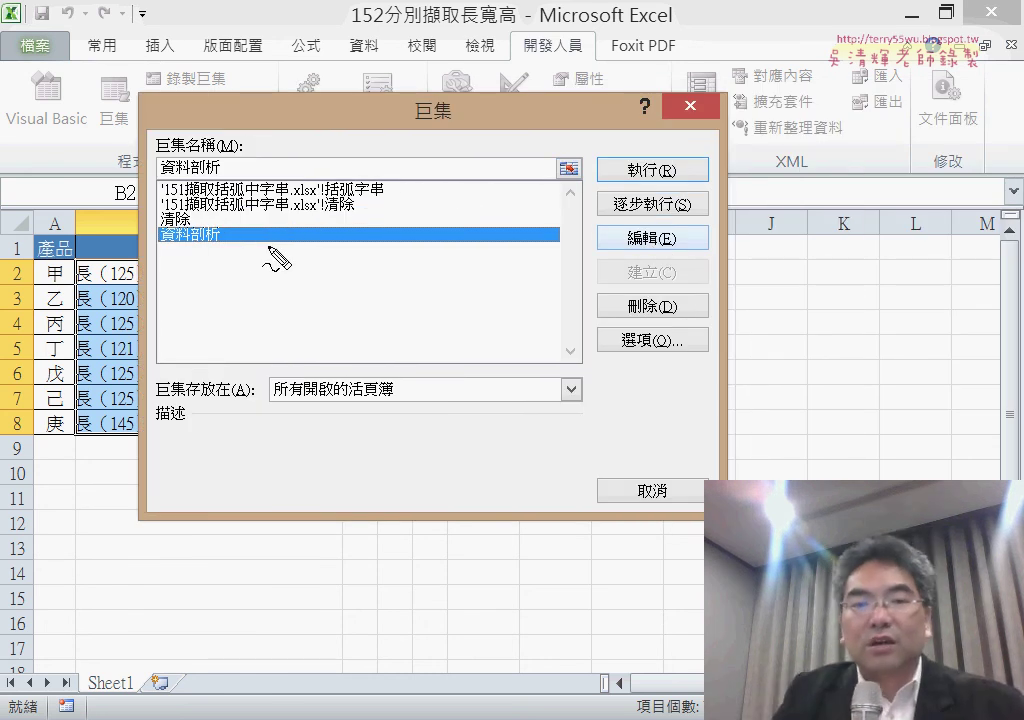
left_click_drag(220, 252, 180, 238)
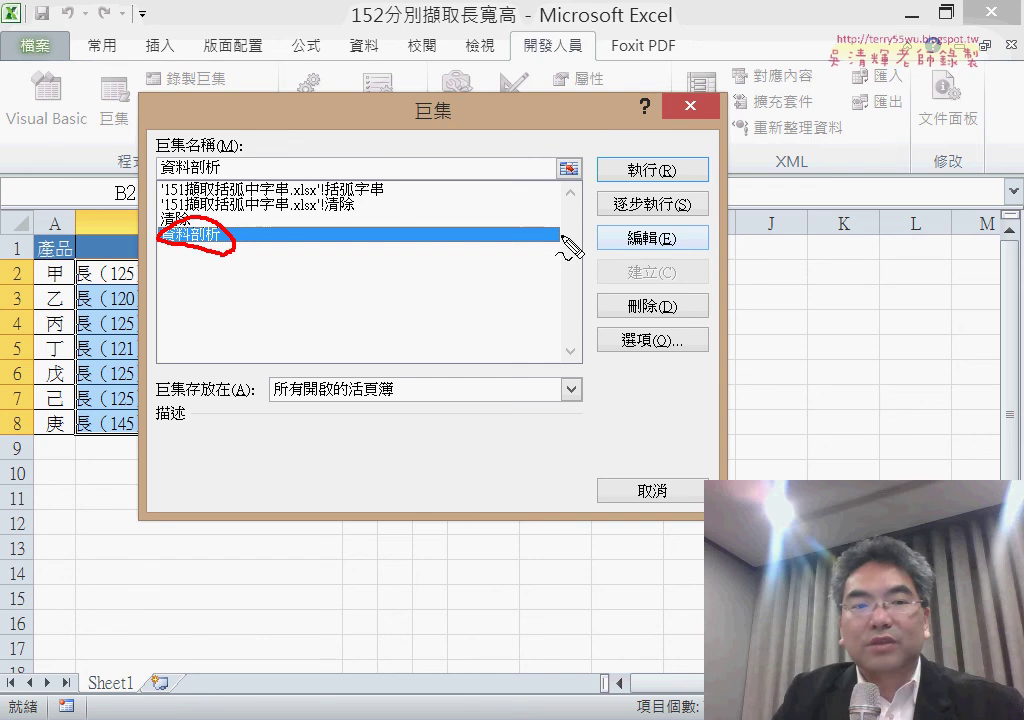
left_click_drag(672, 232, 682, 245)
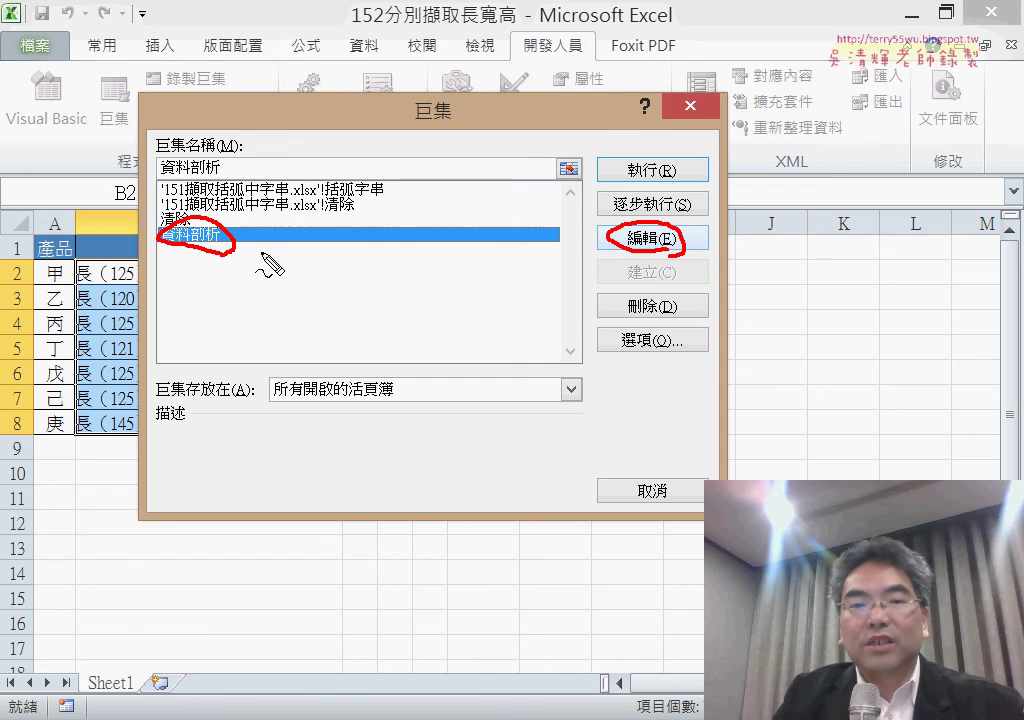
left_click_drag(245, 245, 598, 240)
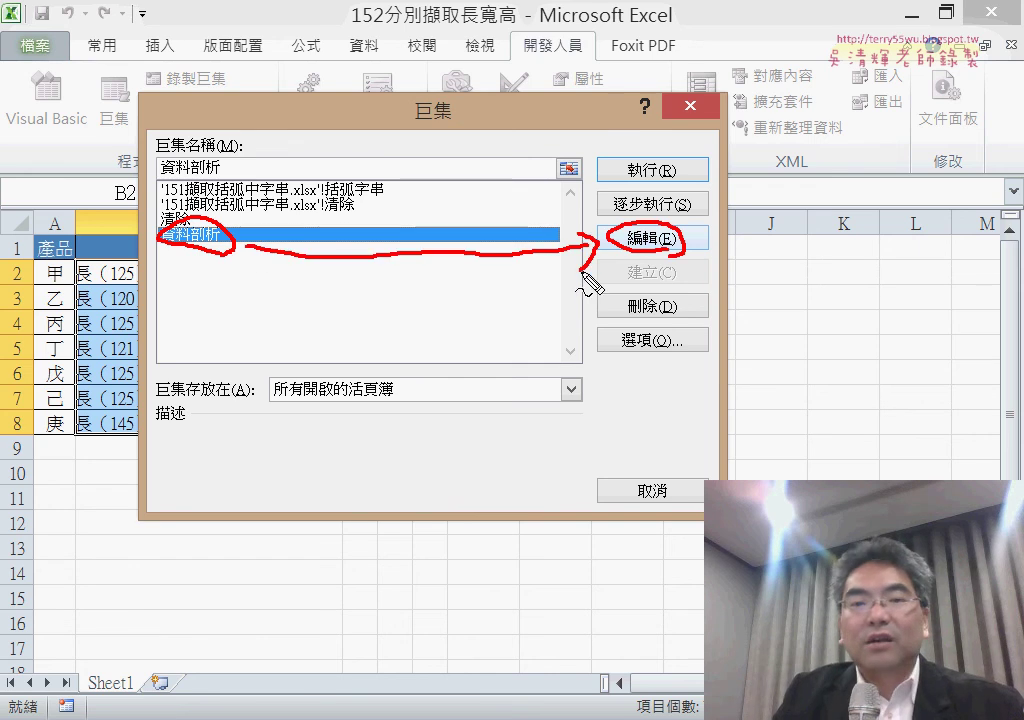
key("Escape")
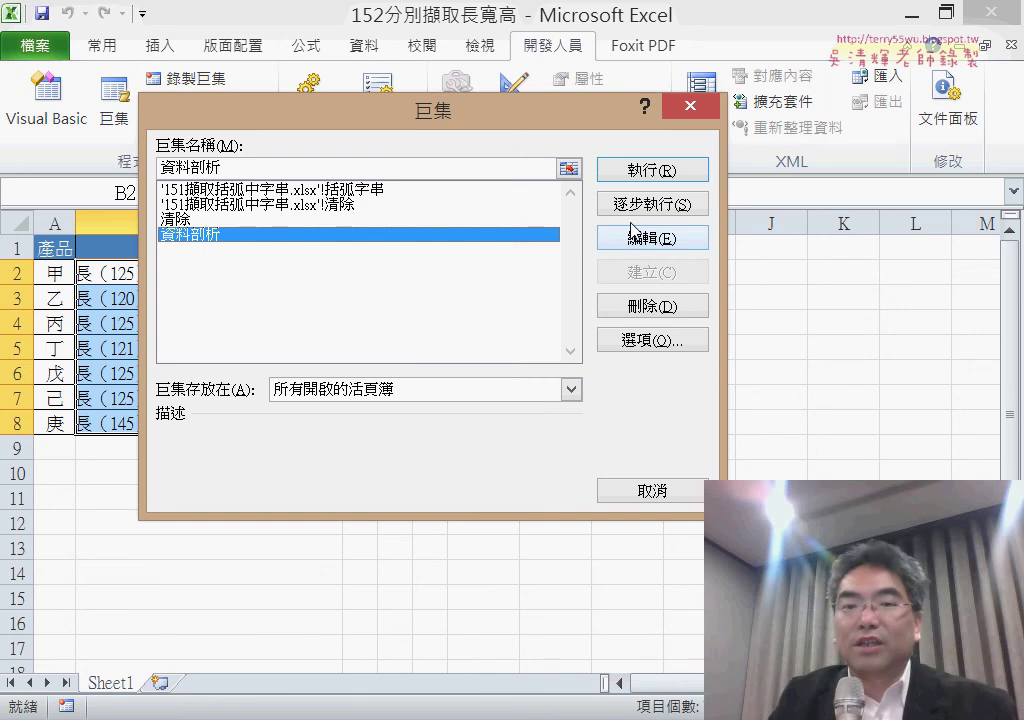
left_click(660, 242)
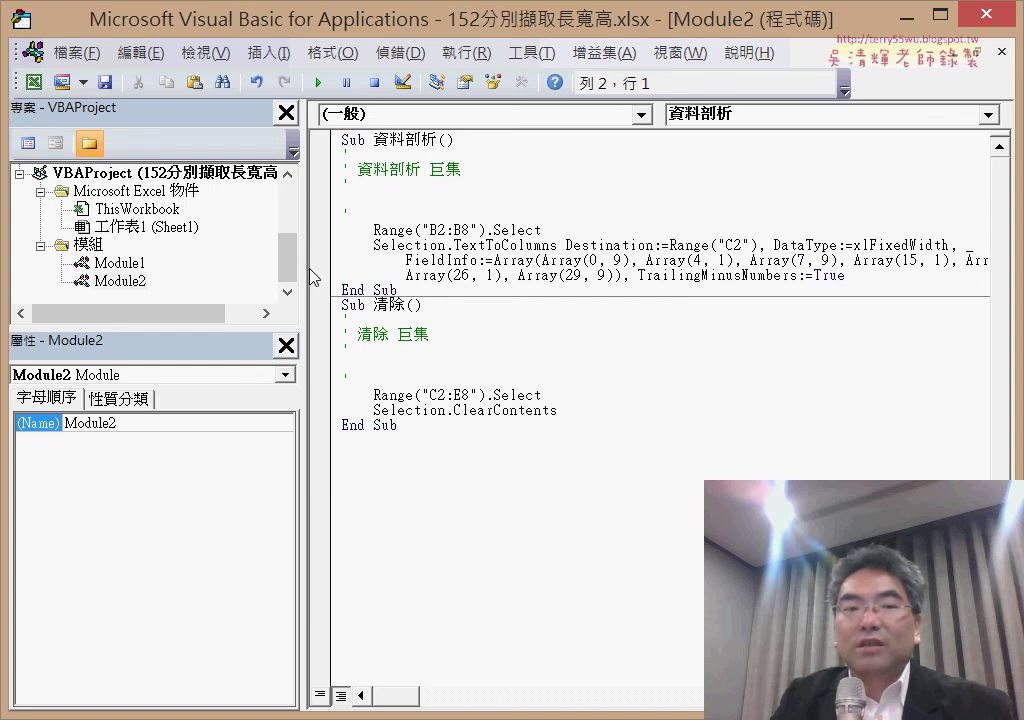
- Delete the comment lines under Sub 資料剖析 and close the VBA editor
left_click_drag(306, 268, 232, 260)
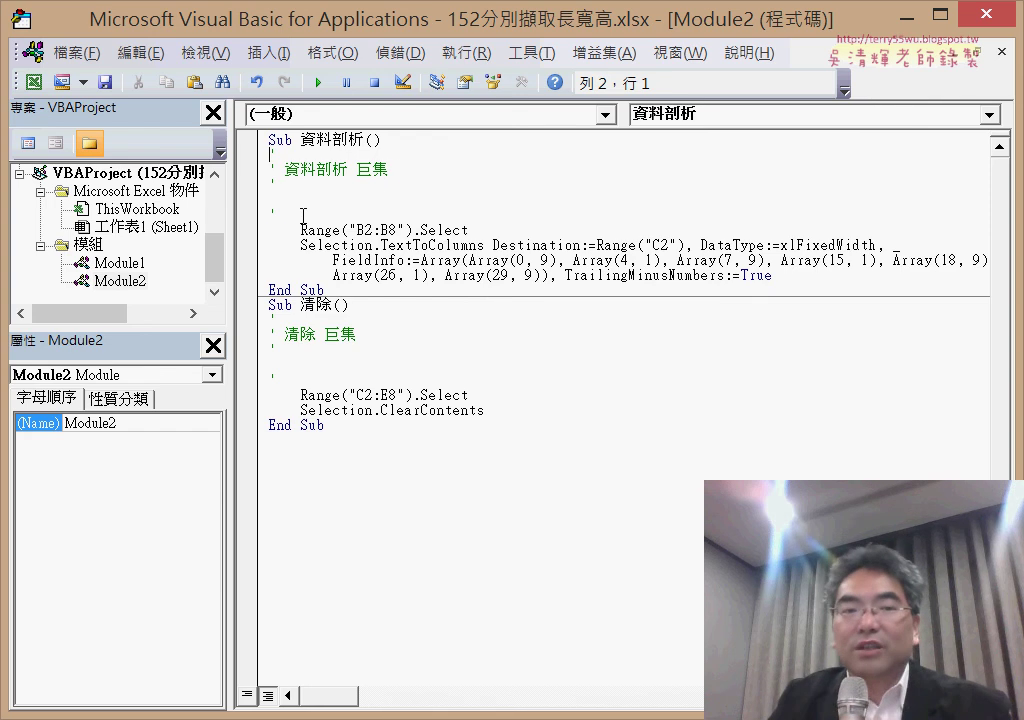
left_click_drag(303, 215, 270, 152)
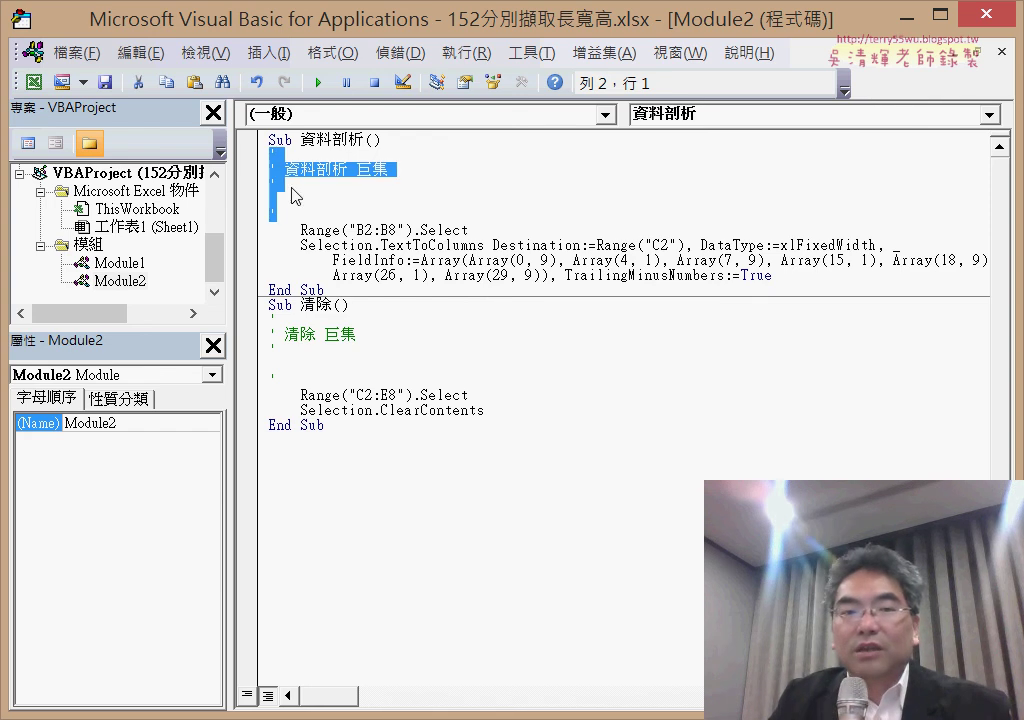
key("Delete")
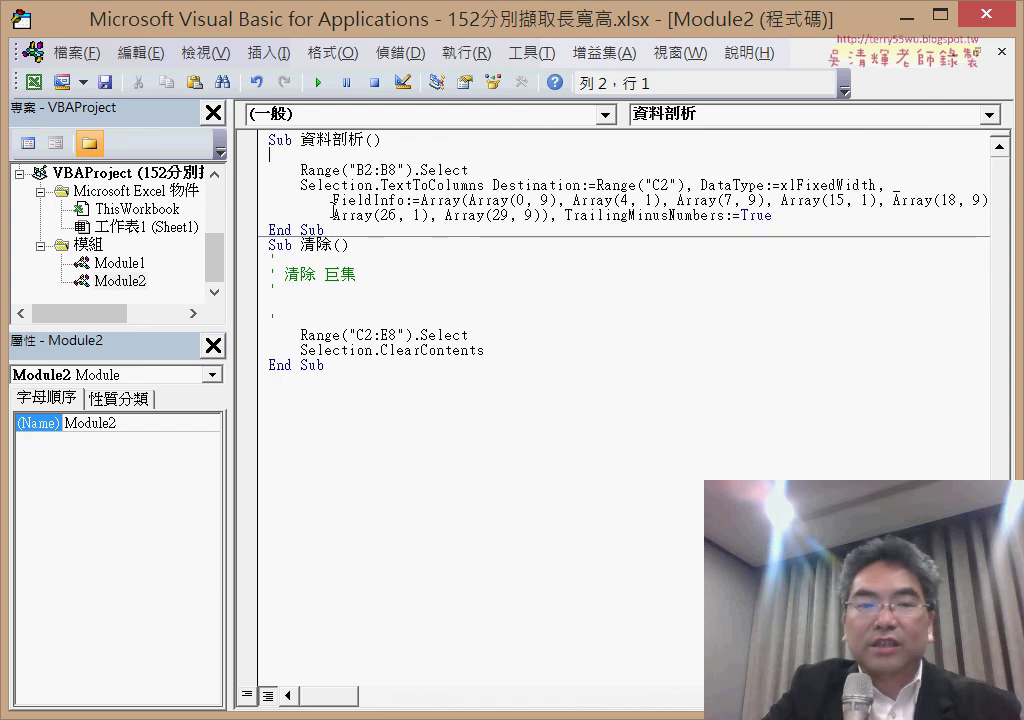
key("Delete")
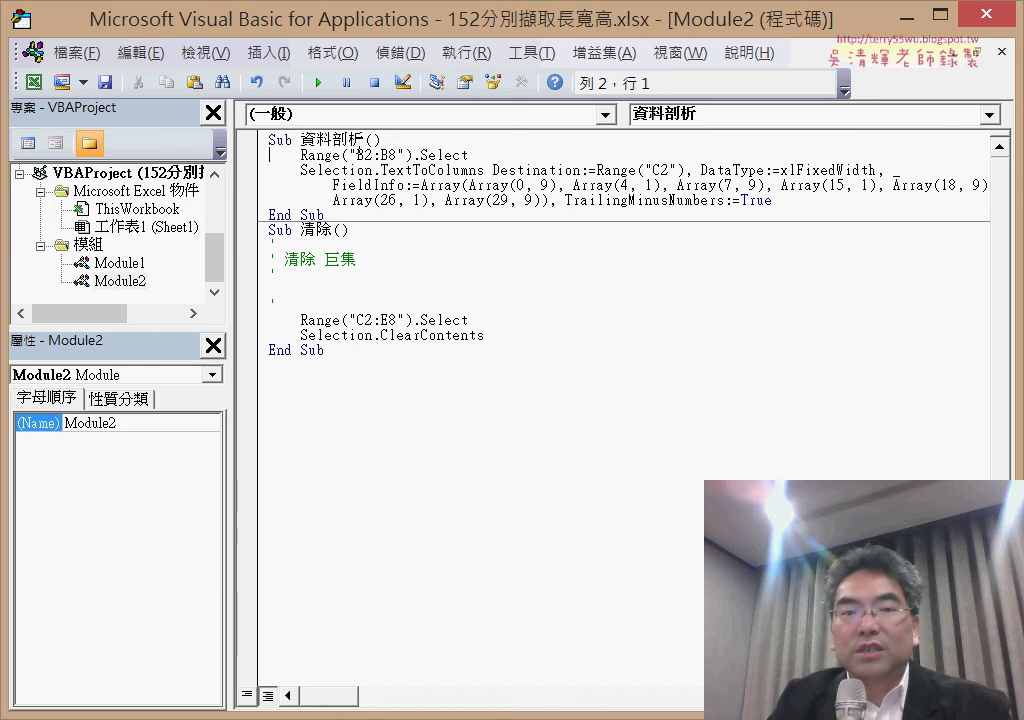
double_click(294, 140)
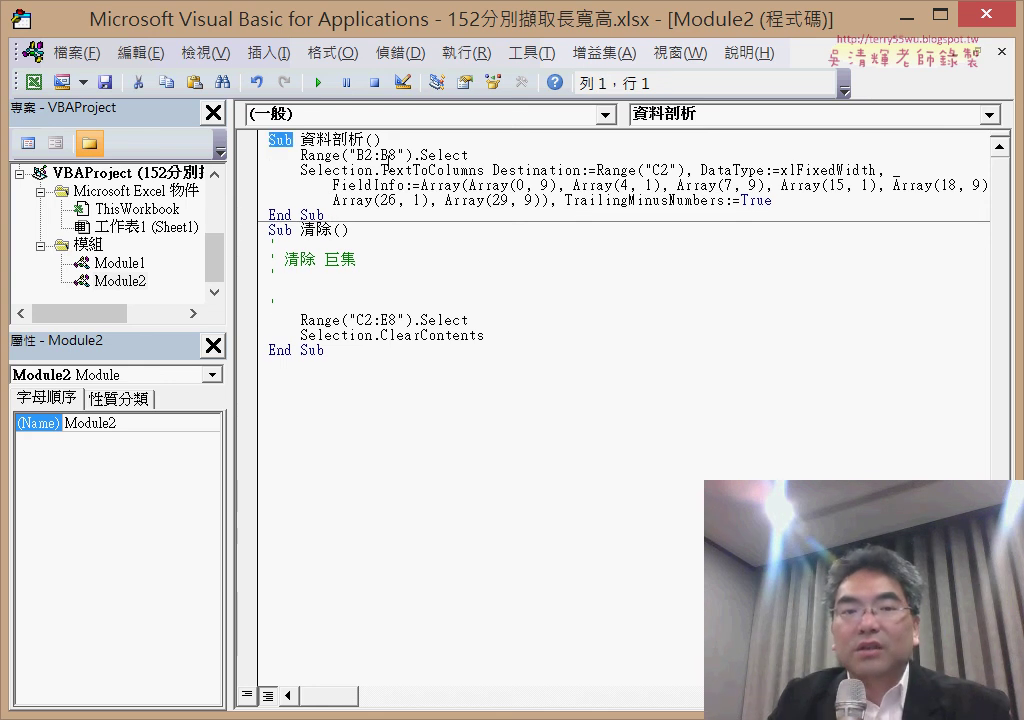
left_click(388, 170)
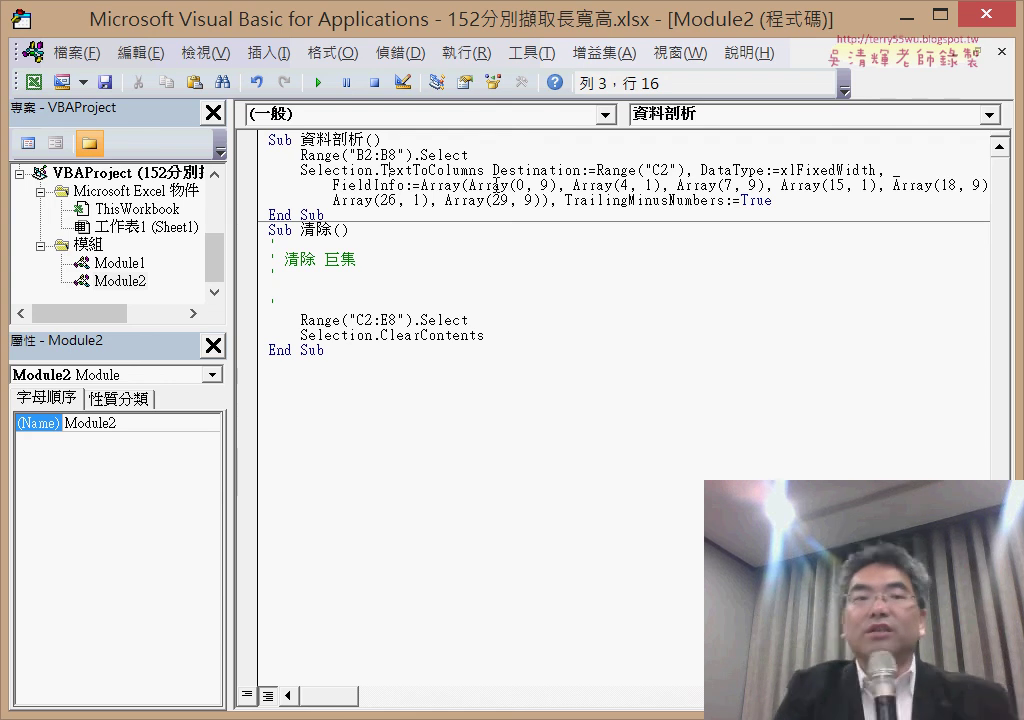
left_click(985, 16)
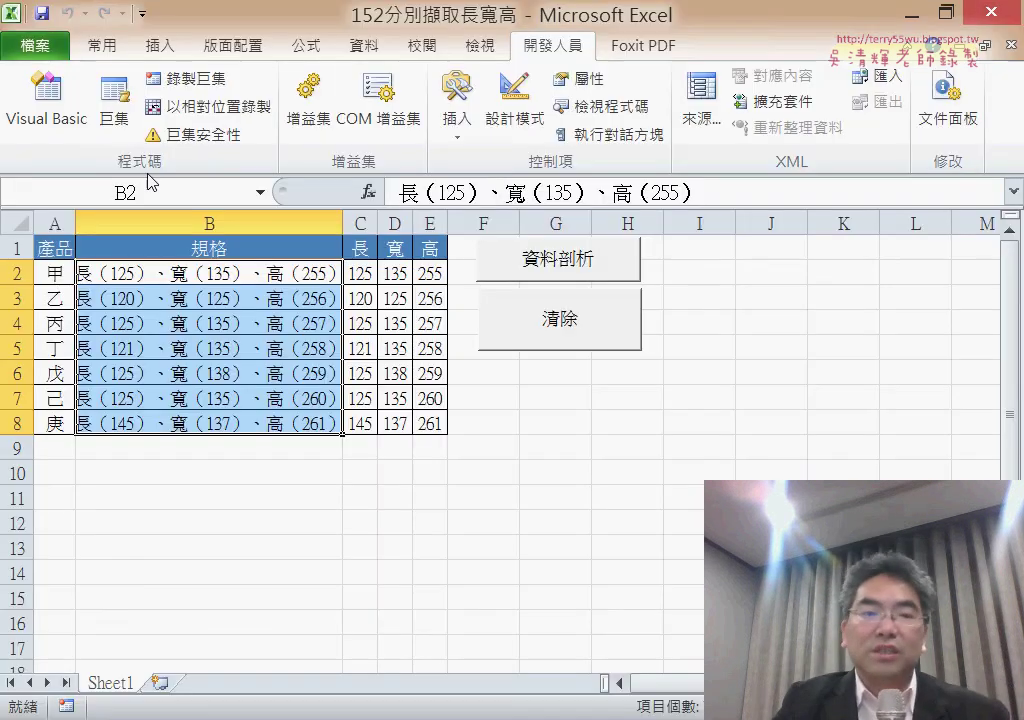